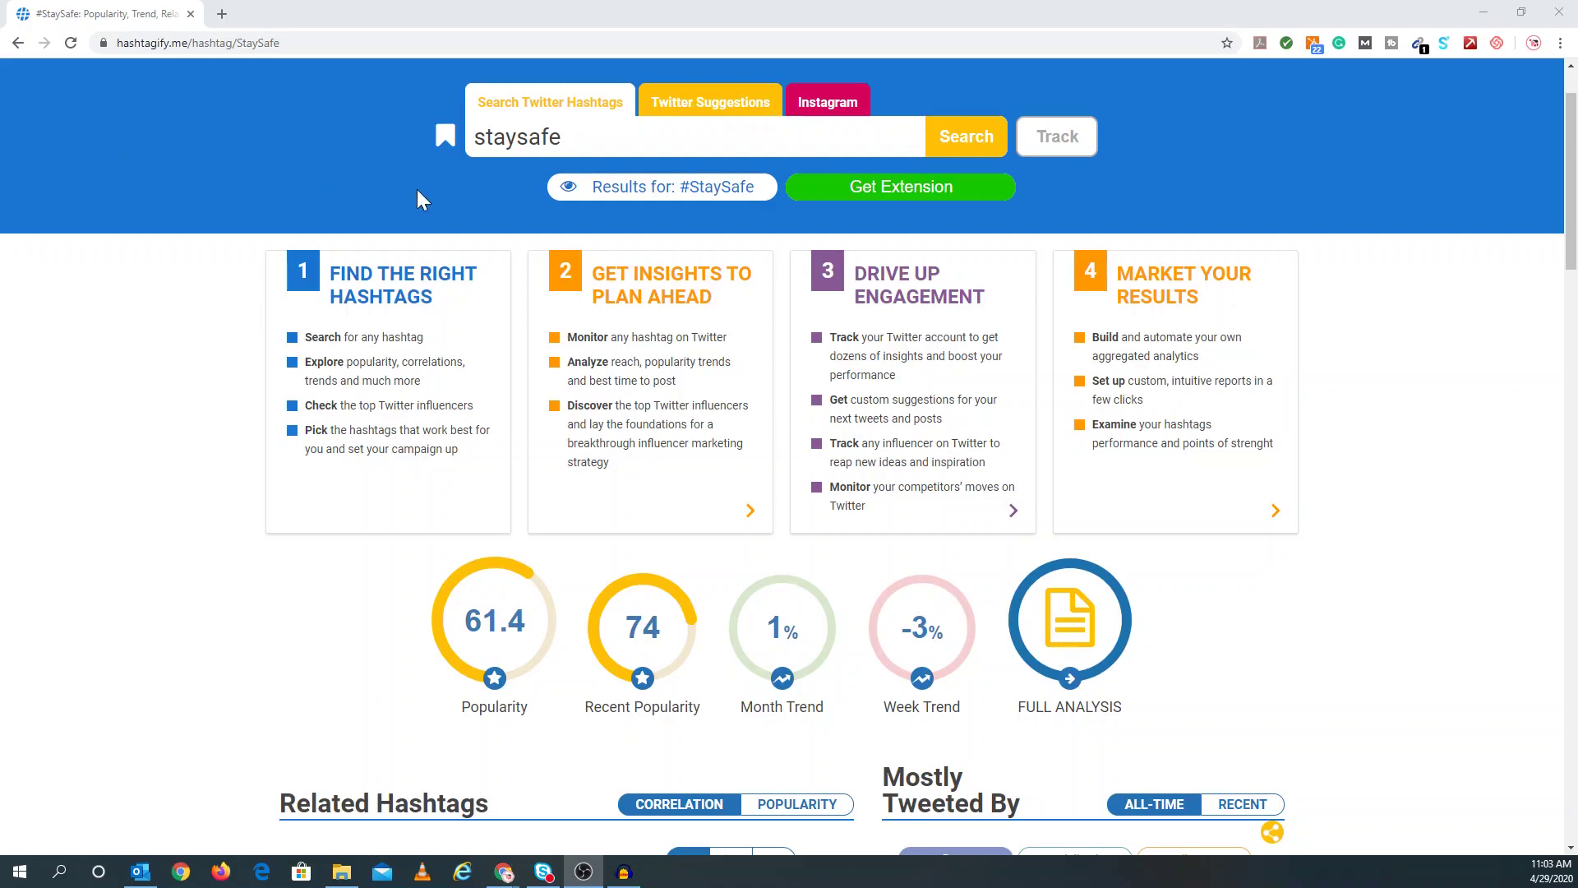
Step: Examine the #StaySafe results page, including the search options, popularity scores, related hashtags and most influential tweeters
scroll(416, 198, "down", 1)
scroll(576, 194, "up", 2)
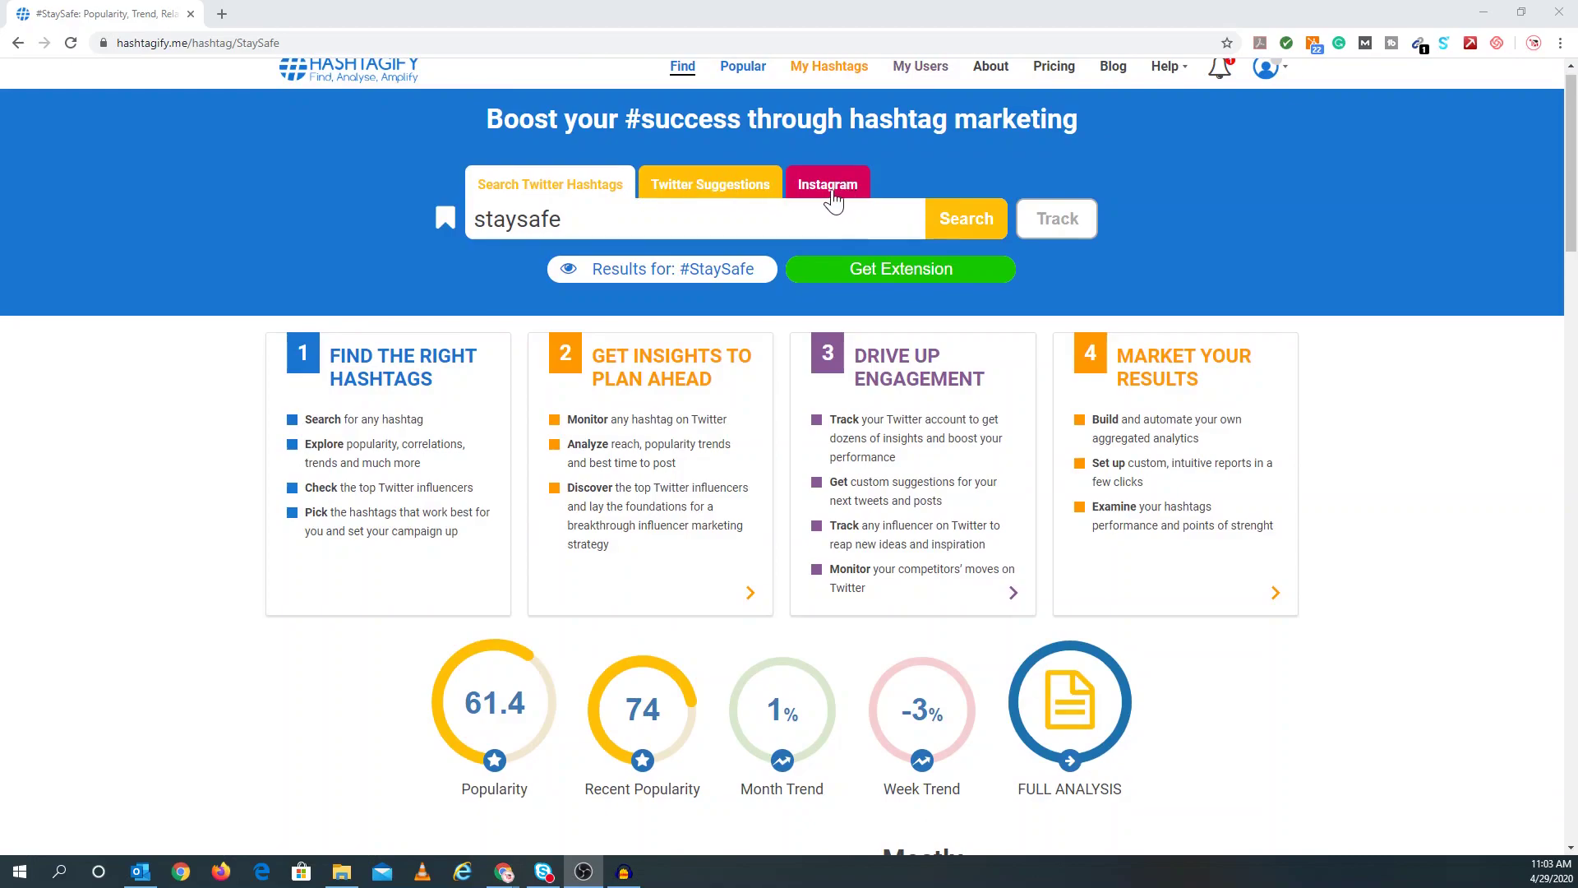
scroll(737, 245, "down", 4)
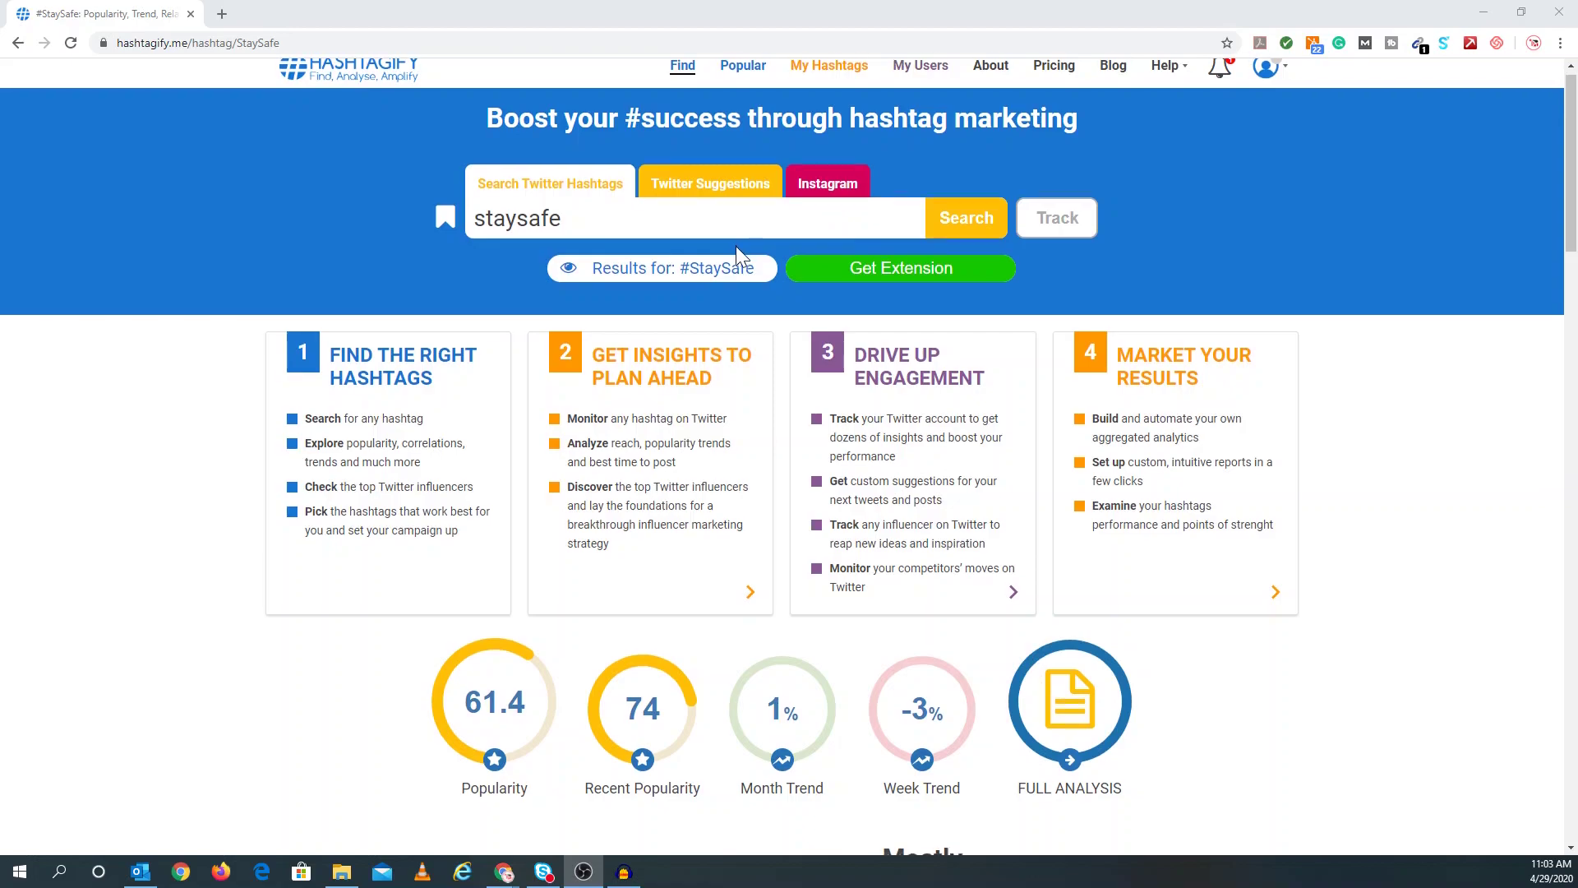
scroll(1044, 273, "down", 4)
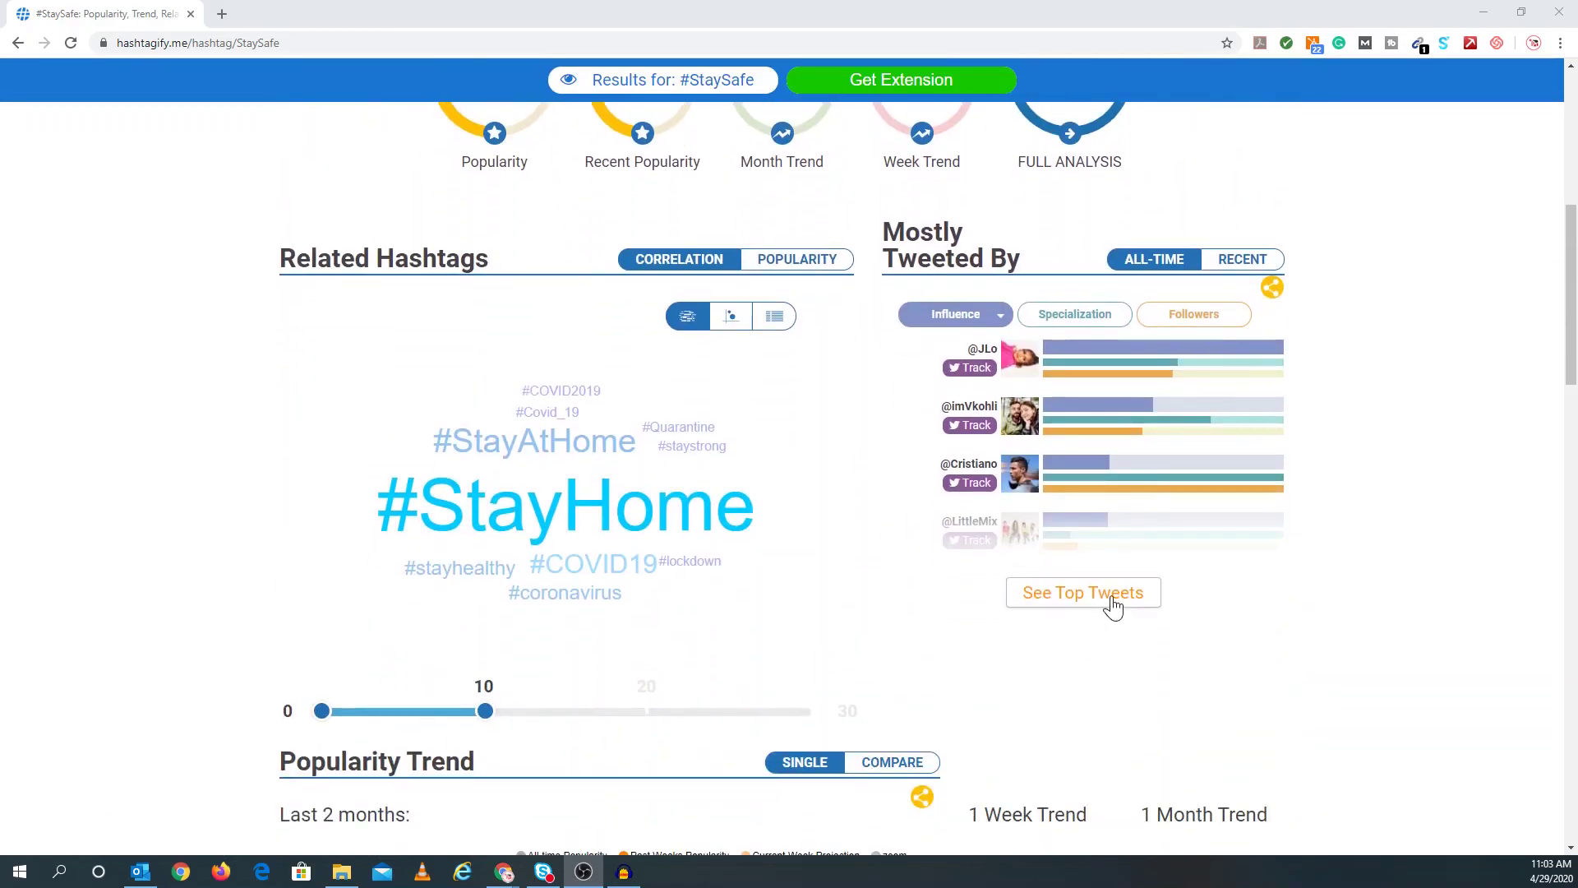
scroll(829, 403, "down", 1)
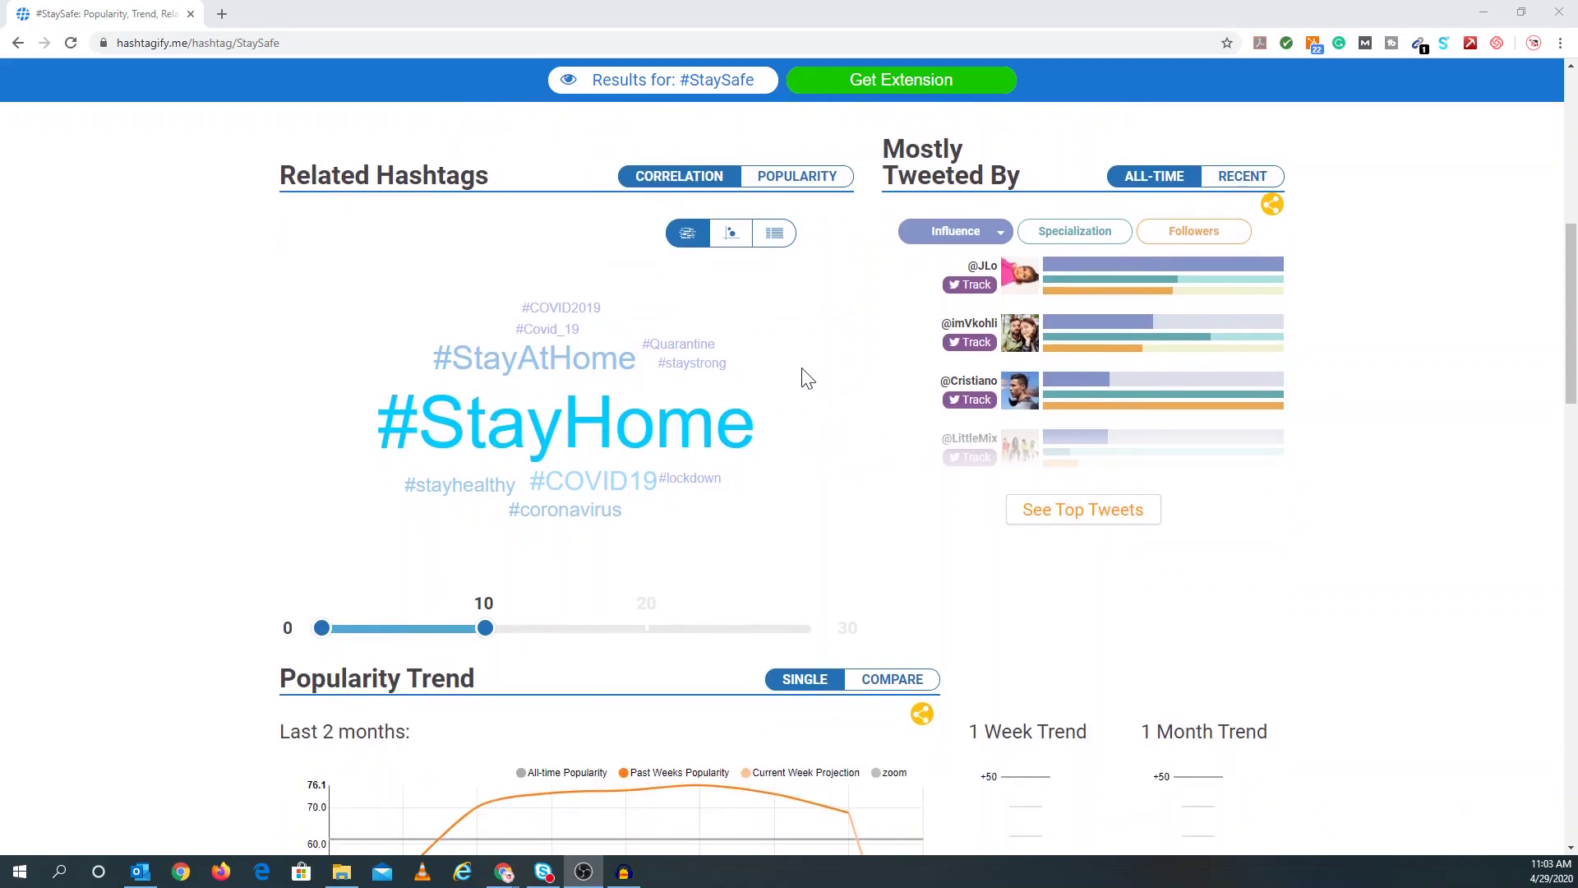
scroll(803, 377, "down", 1)
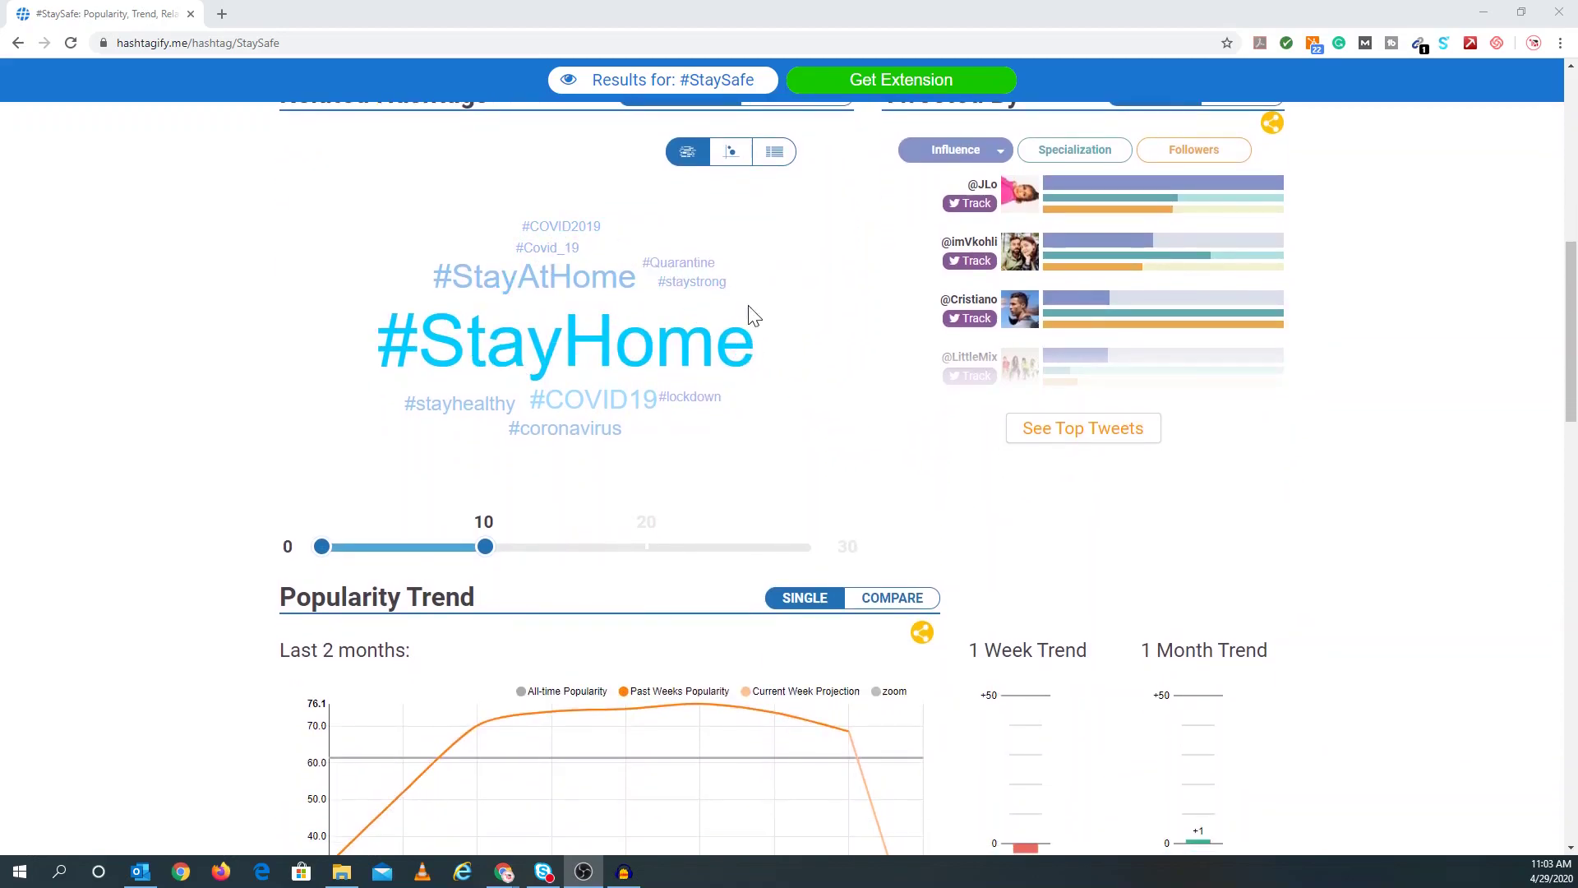
scroll(687, 293, "up", 1)
scroll(657, 287, "up", 1)
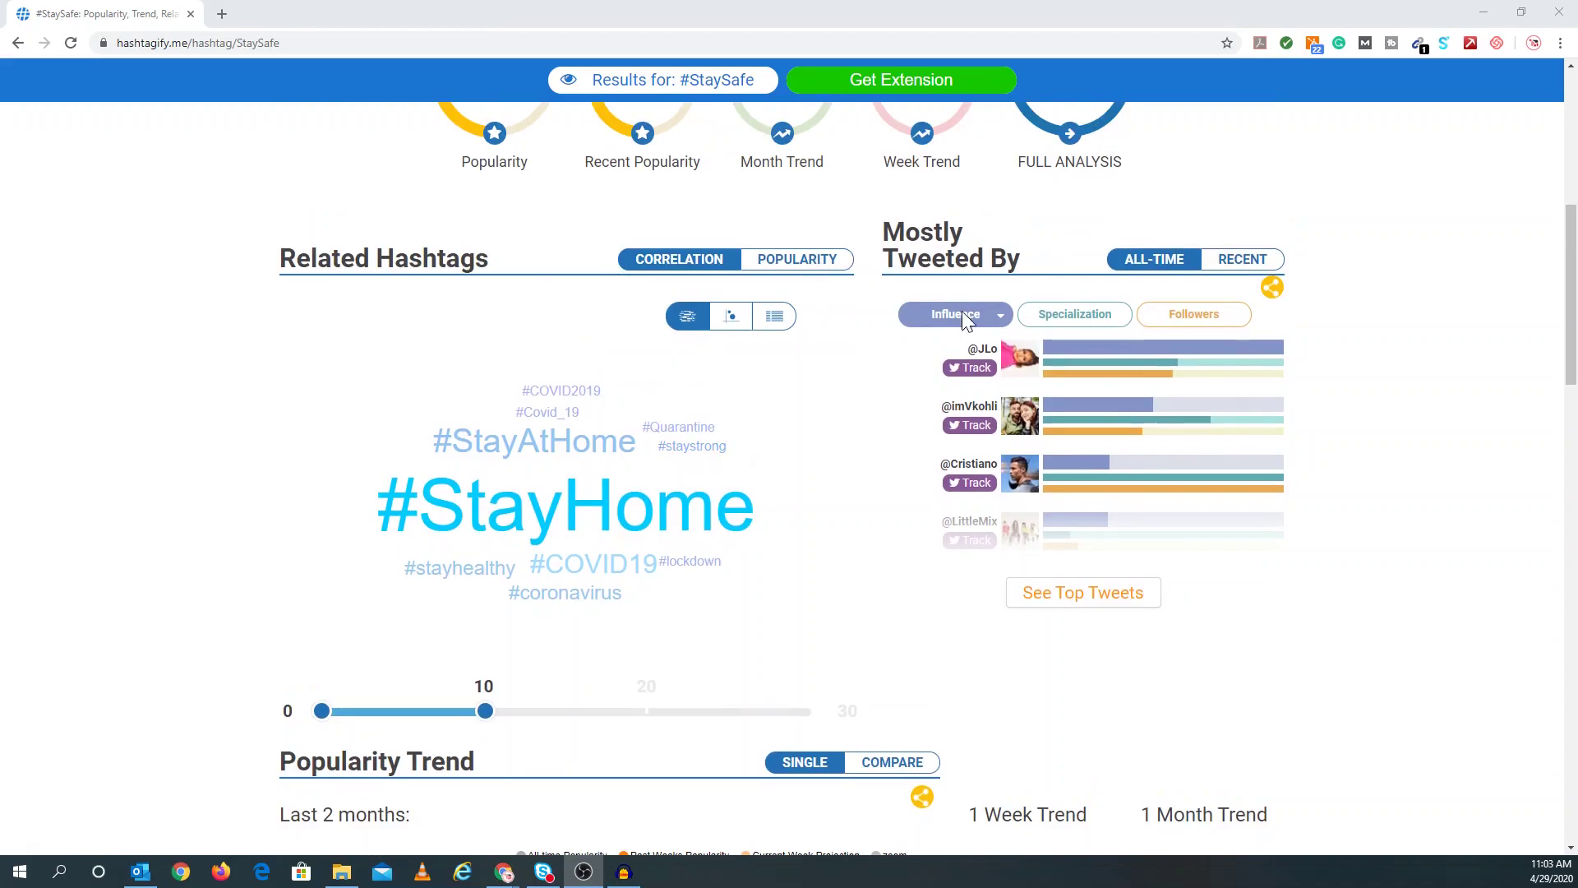
scroll(794, 345, "up", 1)
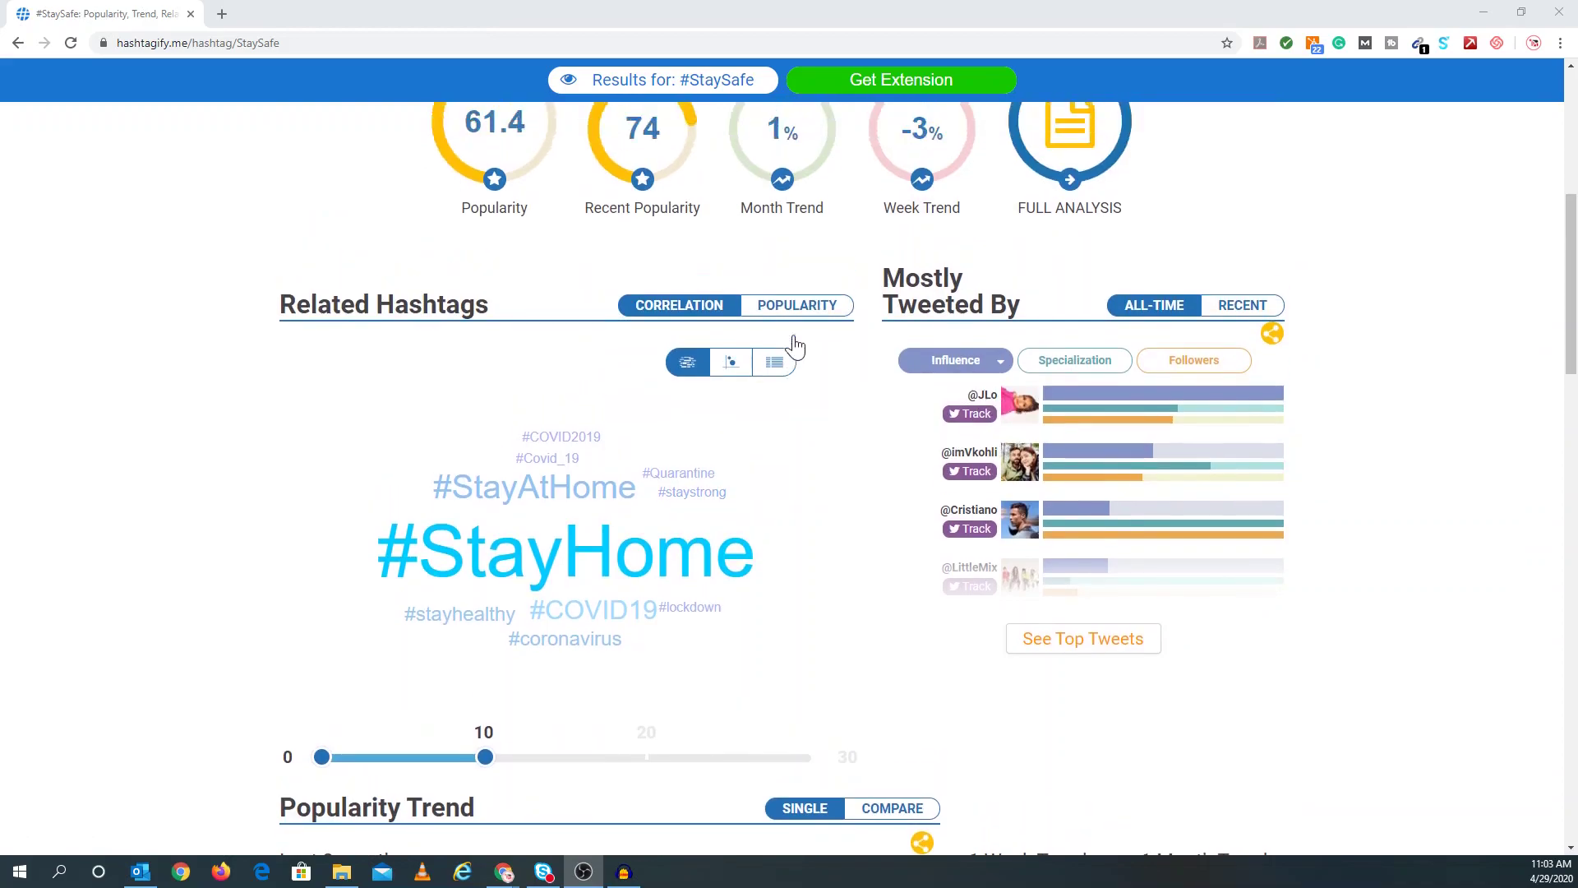
scroll(794, 345, "up", 7)
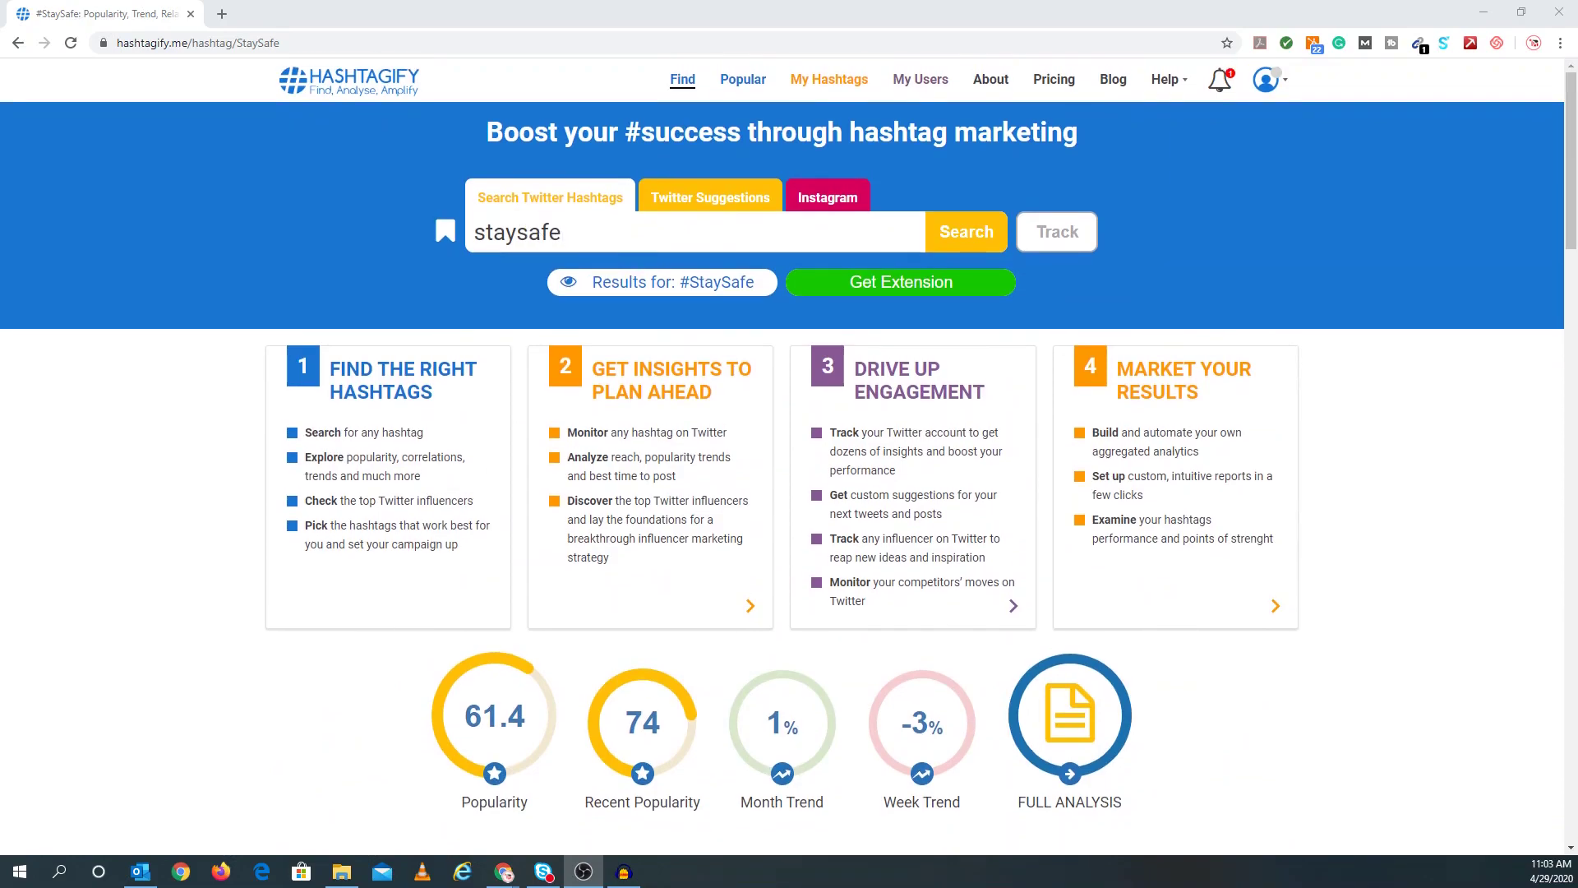
scroll(683, 232, "down", 5)
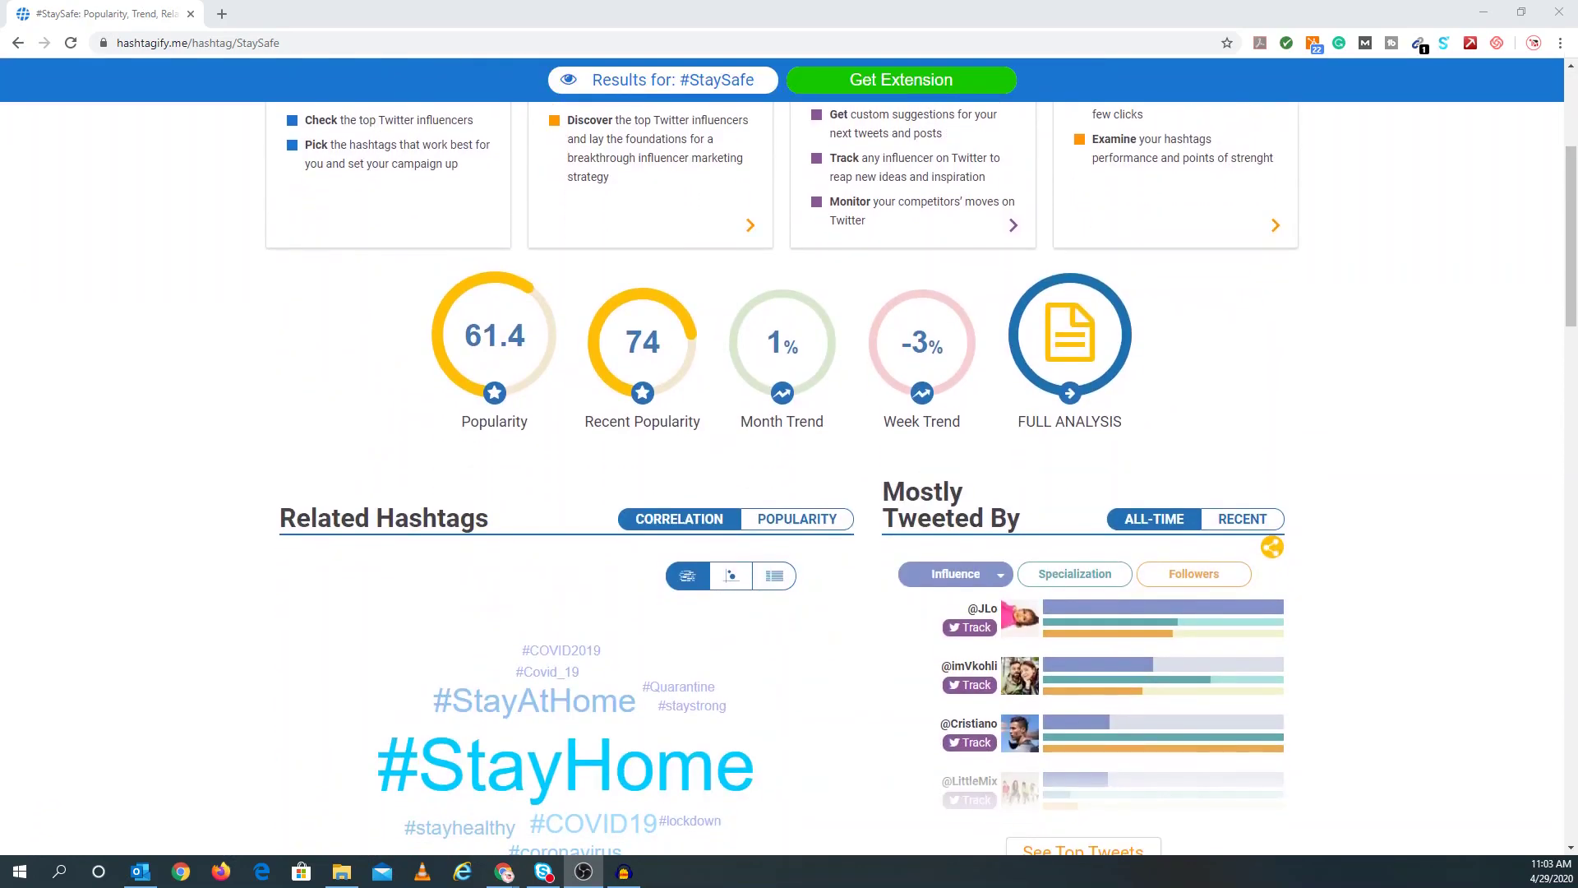
Step: Switch the Related Hashtags cloud from correlation to popularity and review the hashtags it shows
scroll(683, 232, "down", 1)
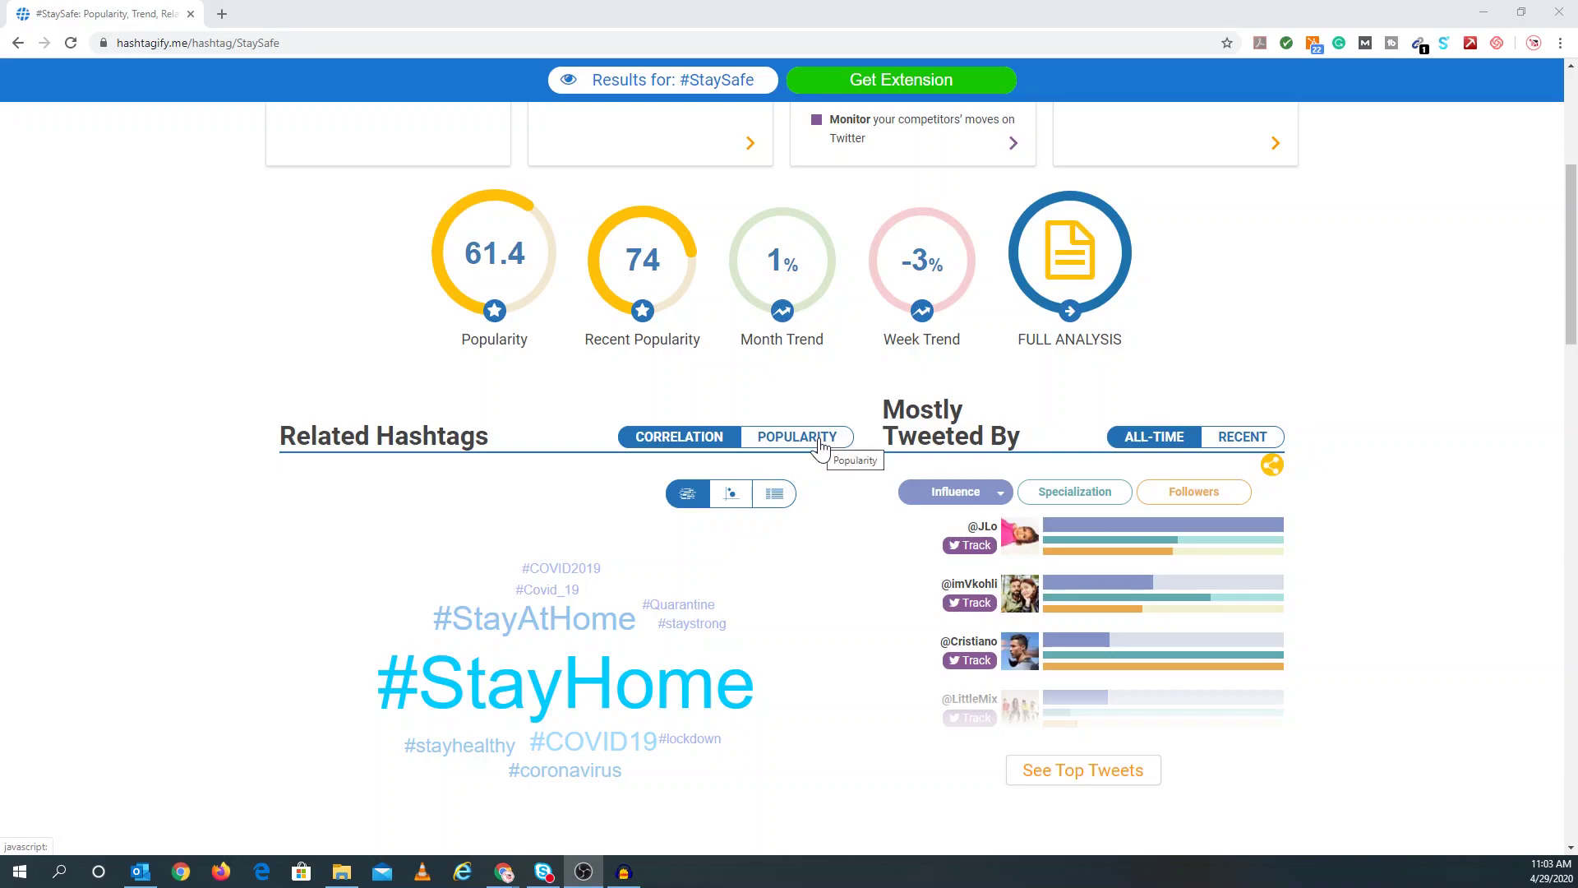
left_click(796, 444)
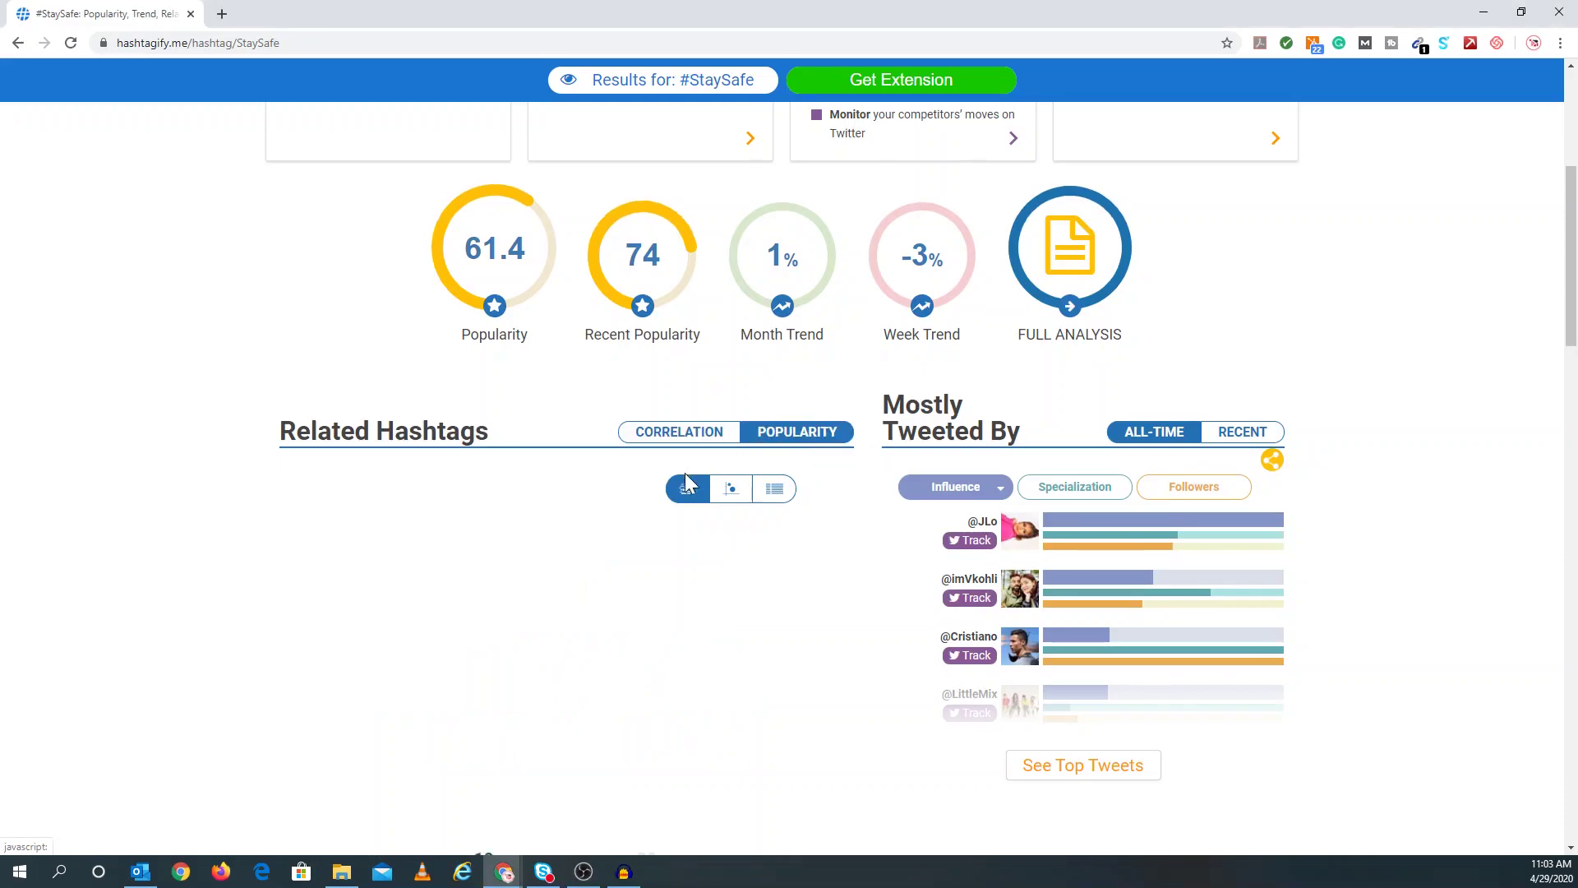
scroll(658, 469, "down", 3)
scroll(696, 278, "down", 1)
scroll(697, 272, "up", 1)
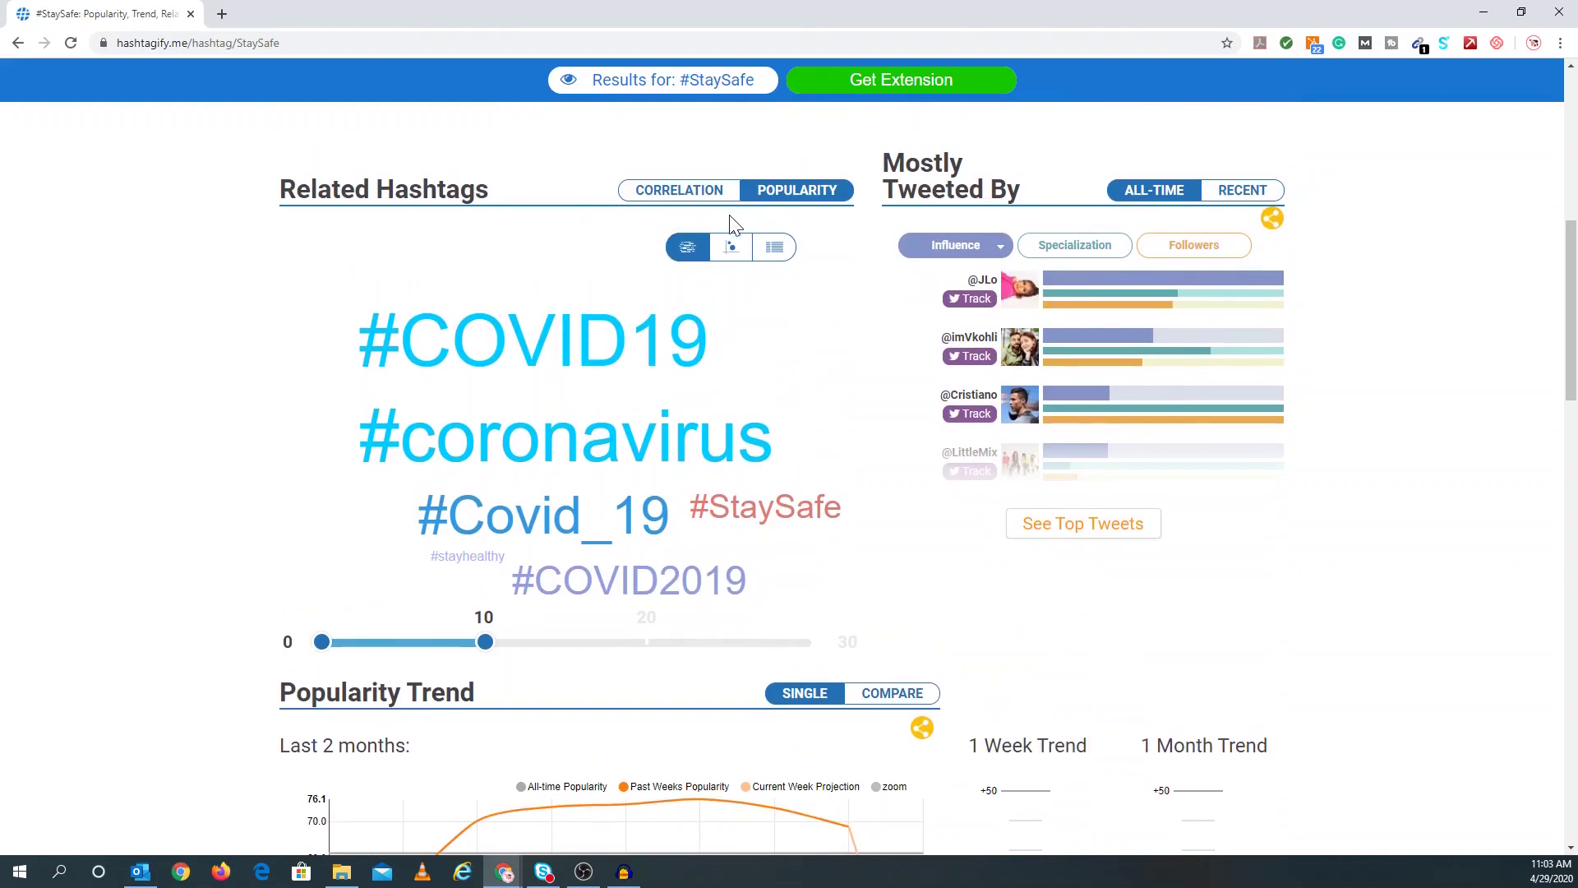
scroll(698, 360, "down", 1)
scroll(699, 360, "down", 2)
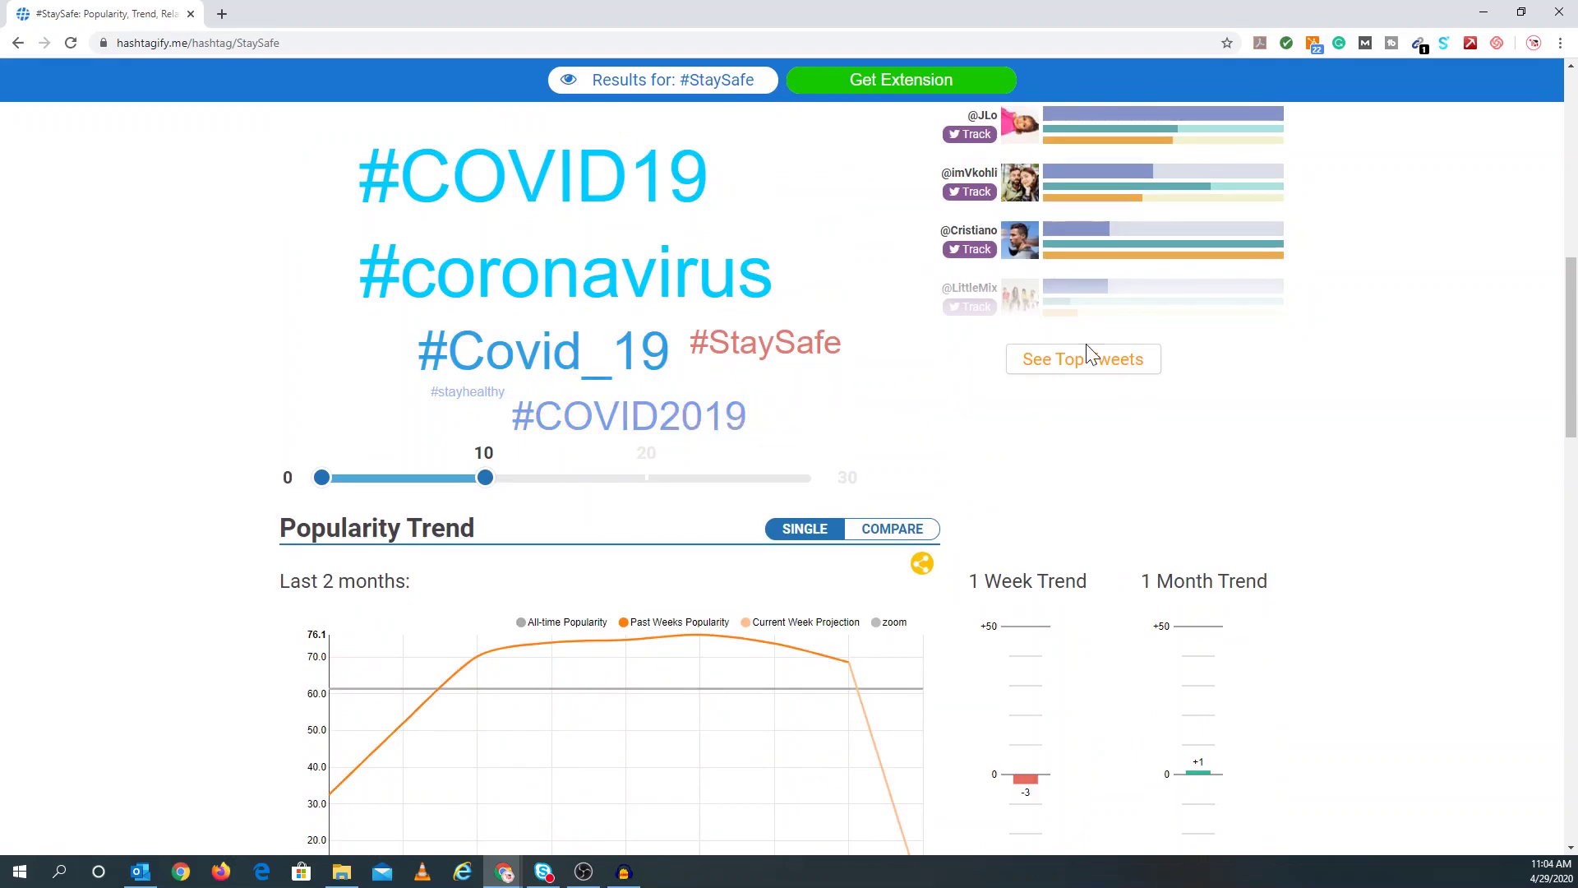
Step: Try to view the top tweets for #StaySafe and dismiss the sign-up offer
left_click(1082, 365)
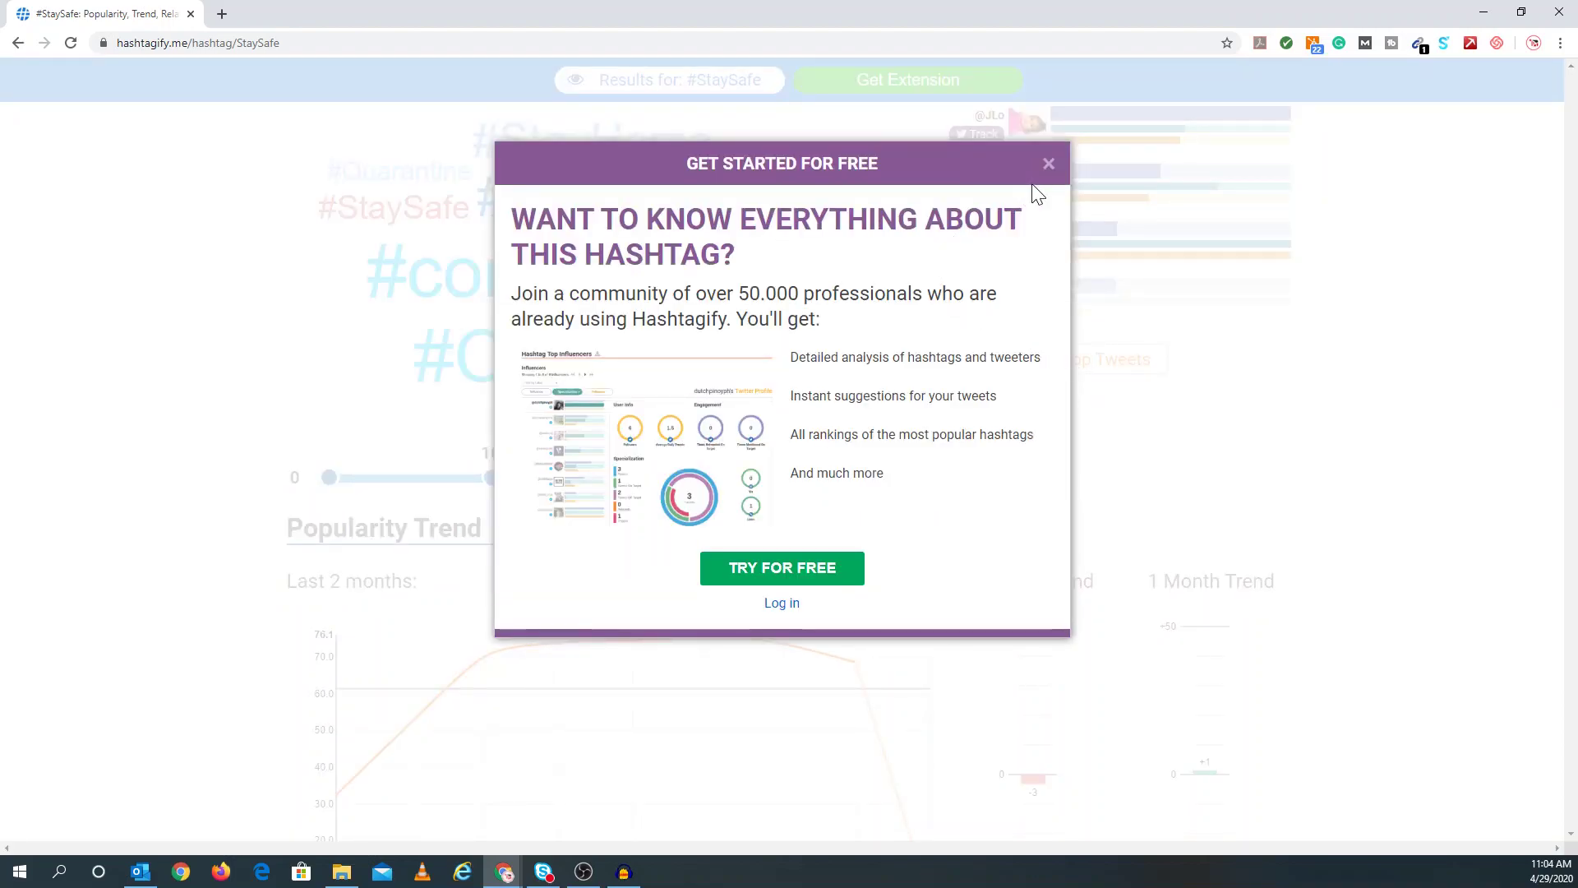
left_click(1048, 164)
Step: Examine the two-month Popularity Trend chart and the weekly and monthly trends, comparing them with the summary scores
scroll(1003, 419, "down", 4)
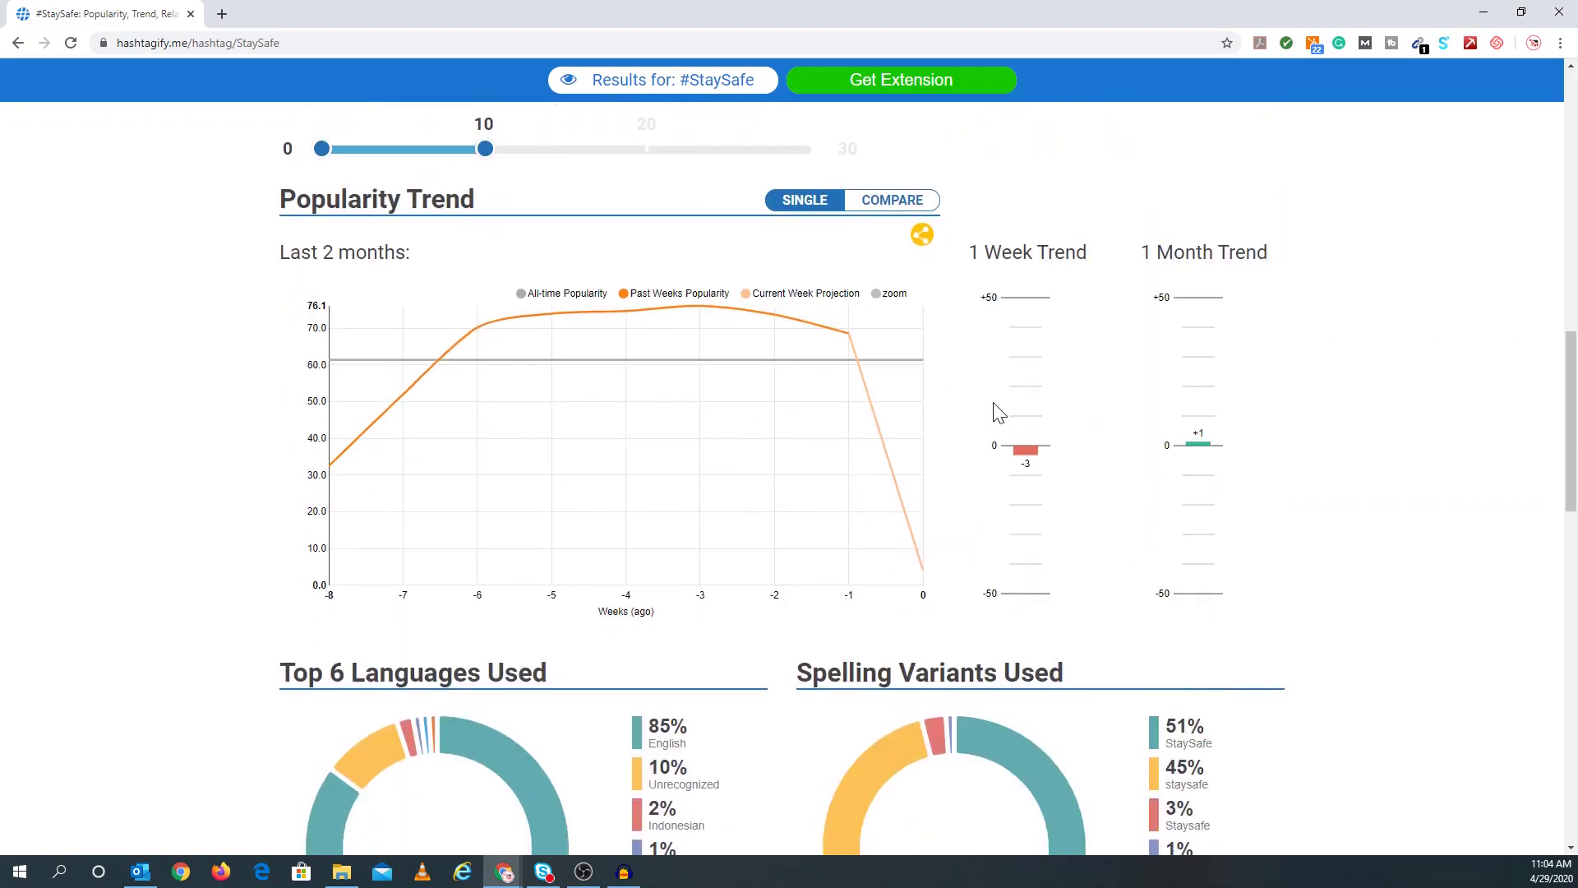
scroll(999, 411, "down", 1)
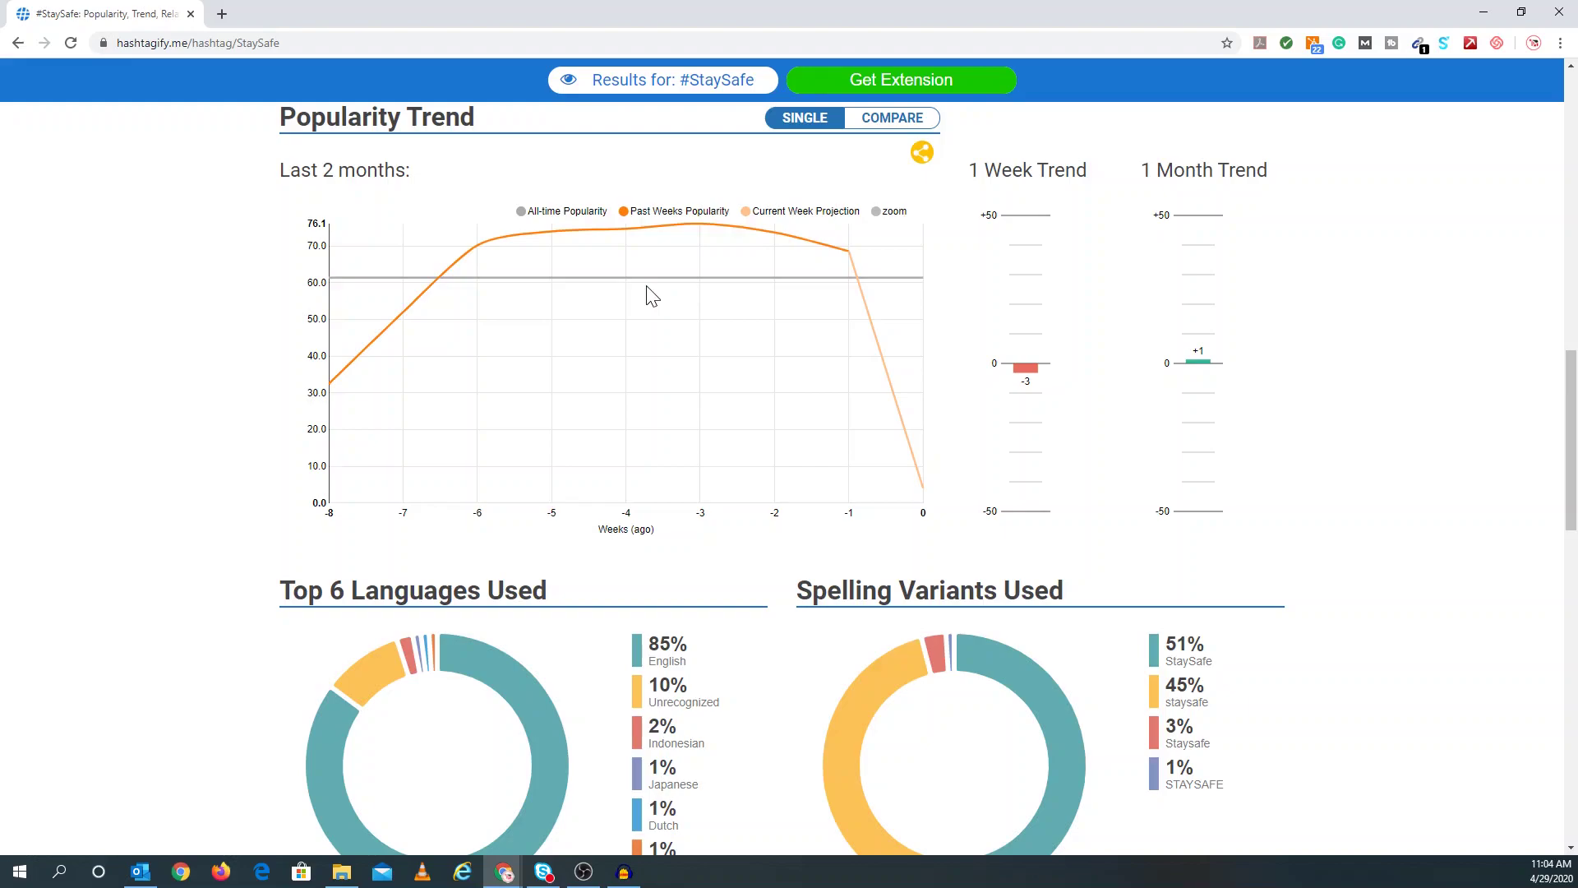
scroll(752, 279, "down", 5)
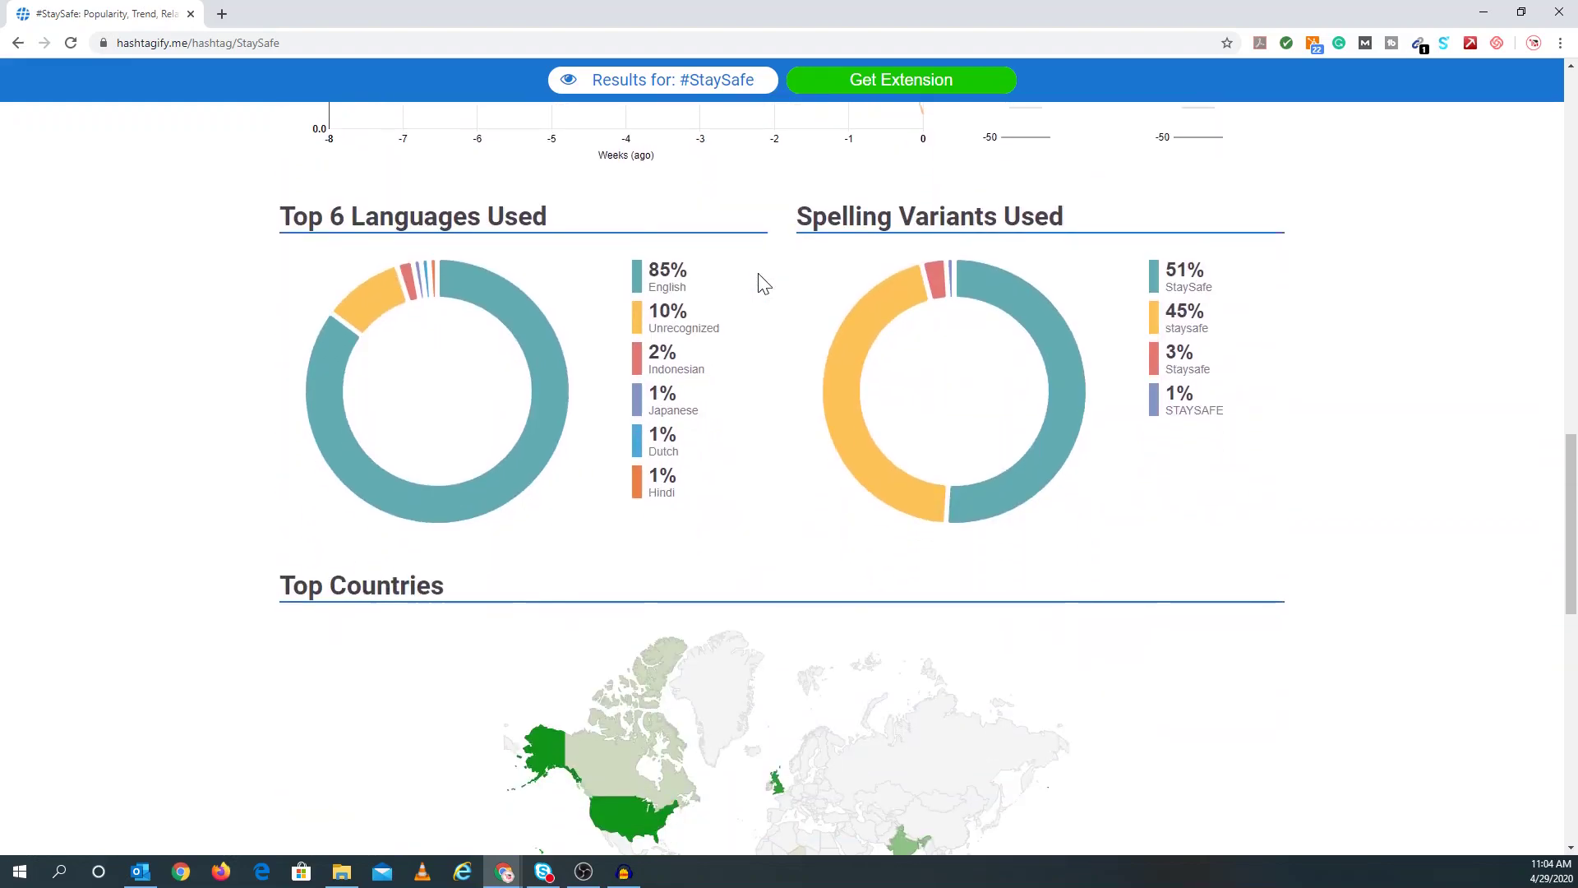
scroll(752, 275, "up", 10)
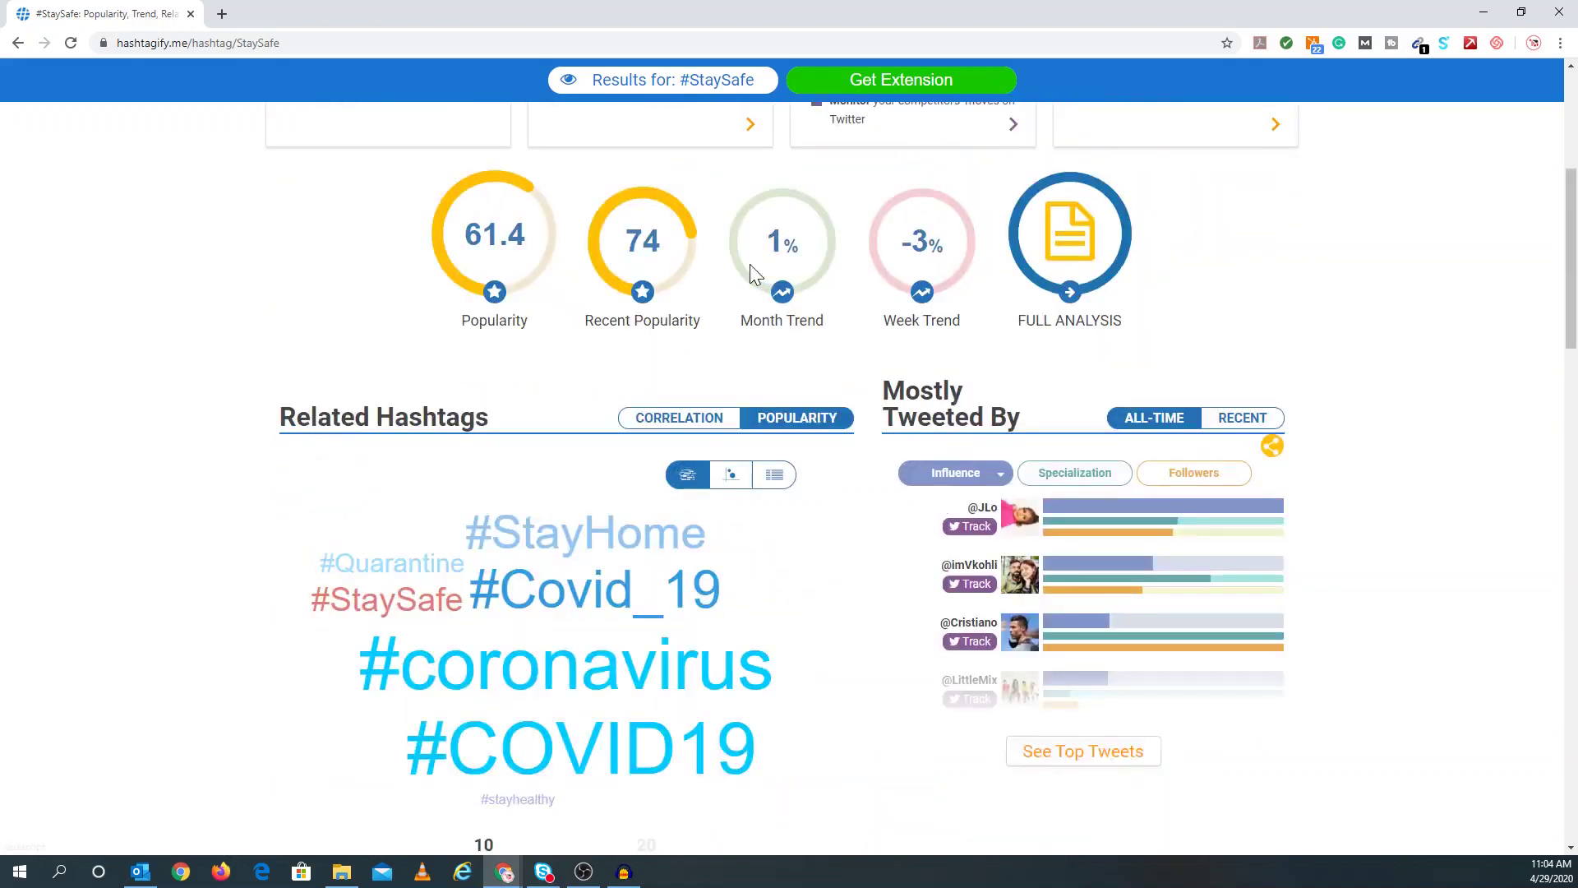
scroll(751, 263, "up", 6)
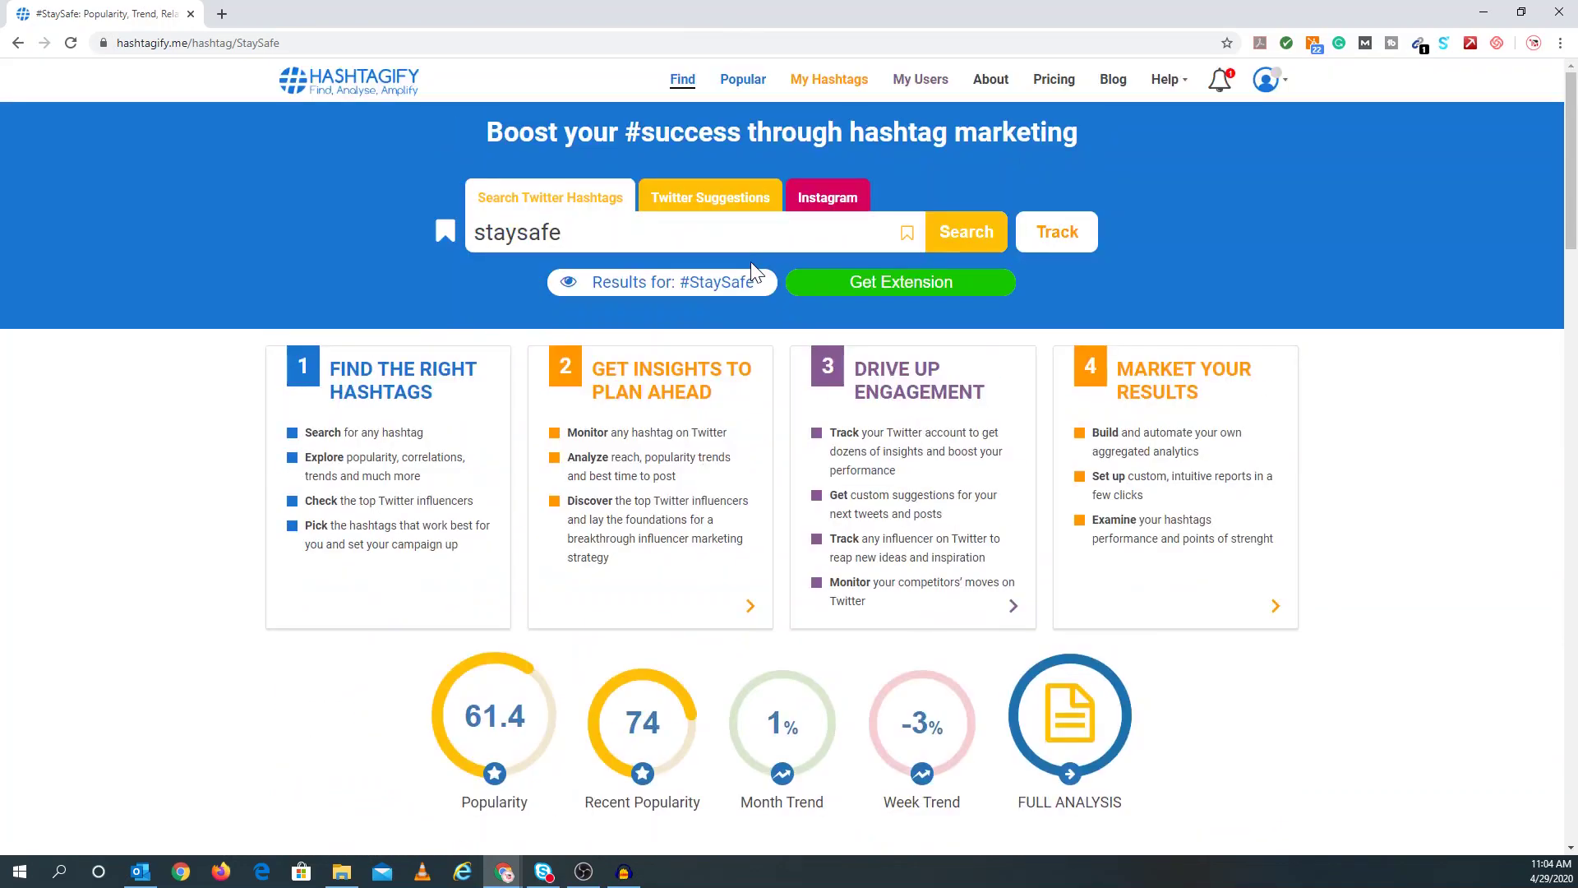
scroll(803, 322, "down", 4)
scroll(802, 324, "up", 1)
scroll(804, 333, "down", 12)
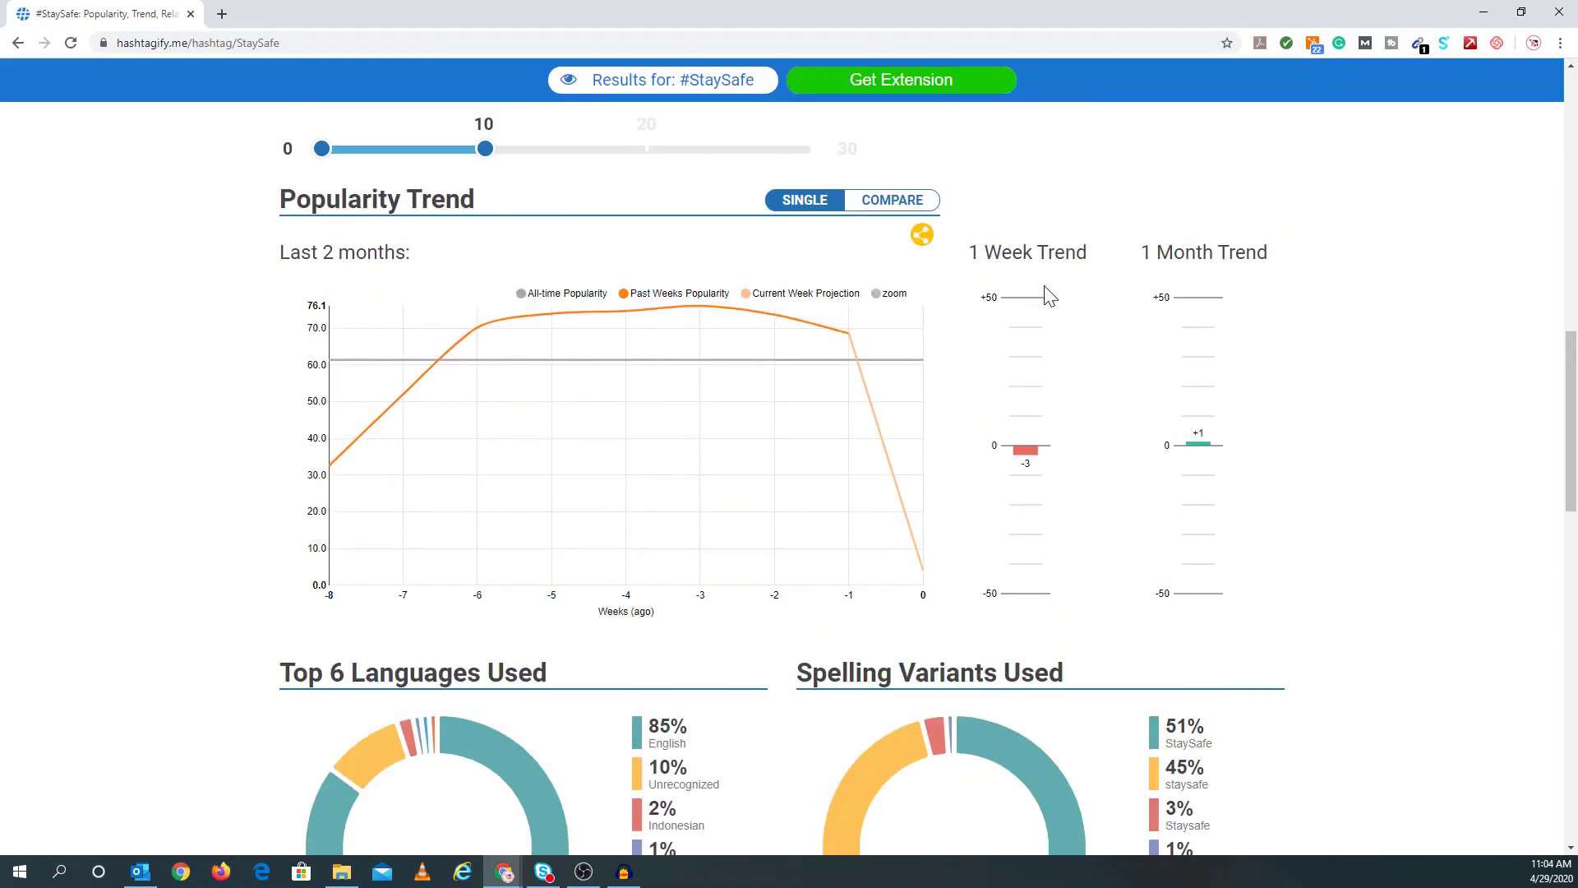
scroll(1049, 295, "down", 1)
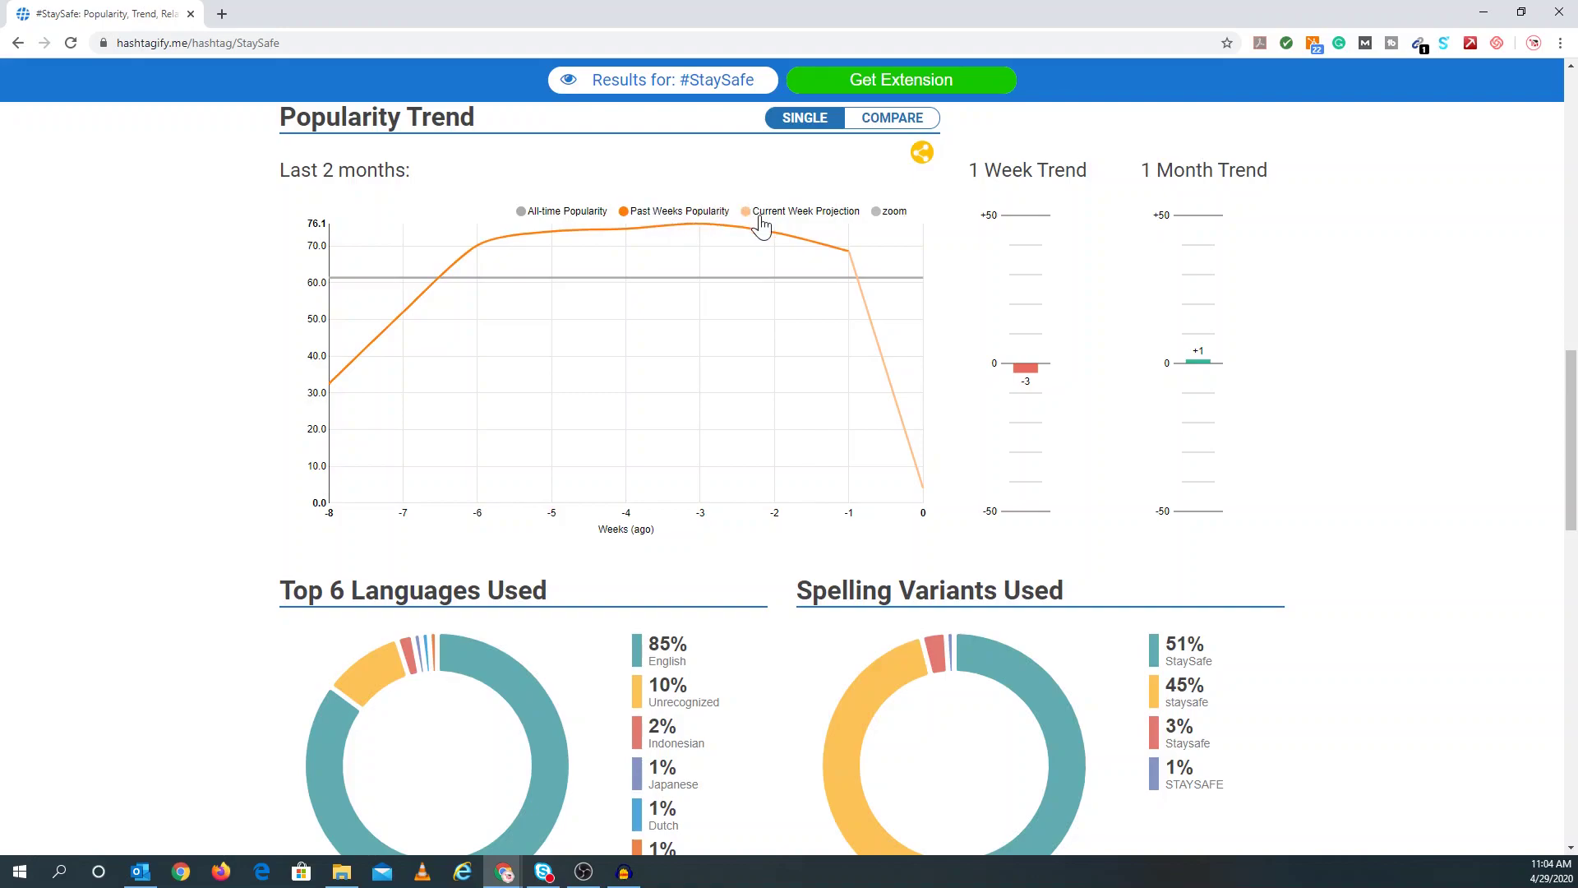
Step: Examine the top languages, spelling variants, Top Countries map with its tweet percentages, and the Tweets Wall
scroll(962, 306, "down", 6)
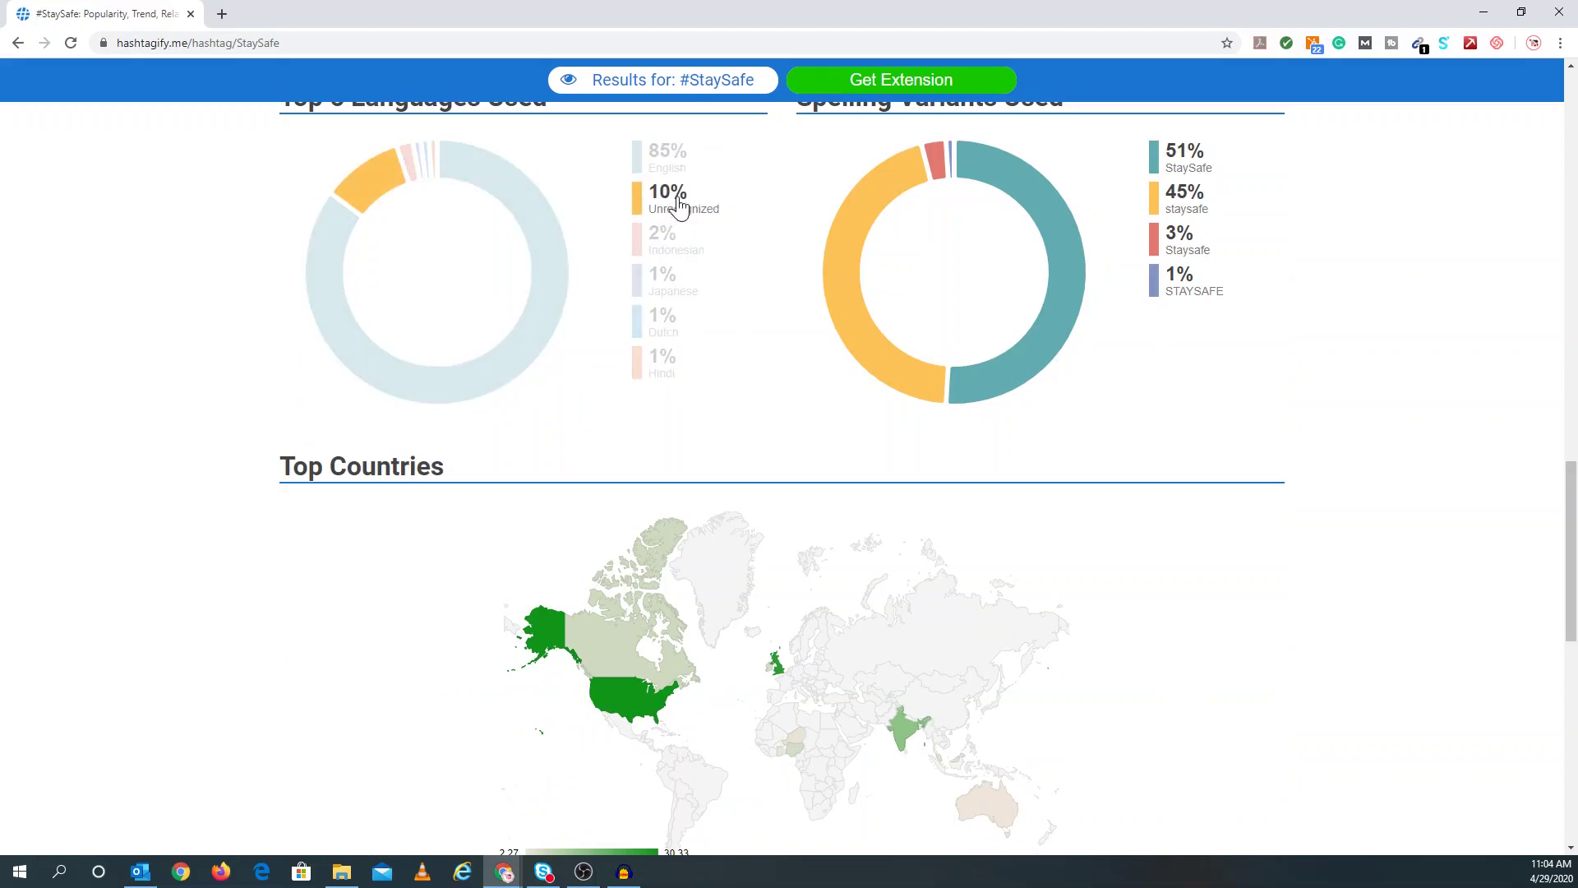
scroll(662, 226, "up", 1)
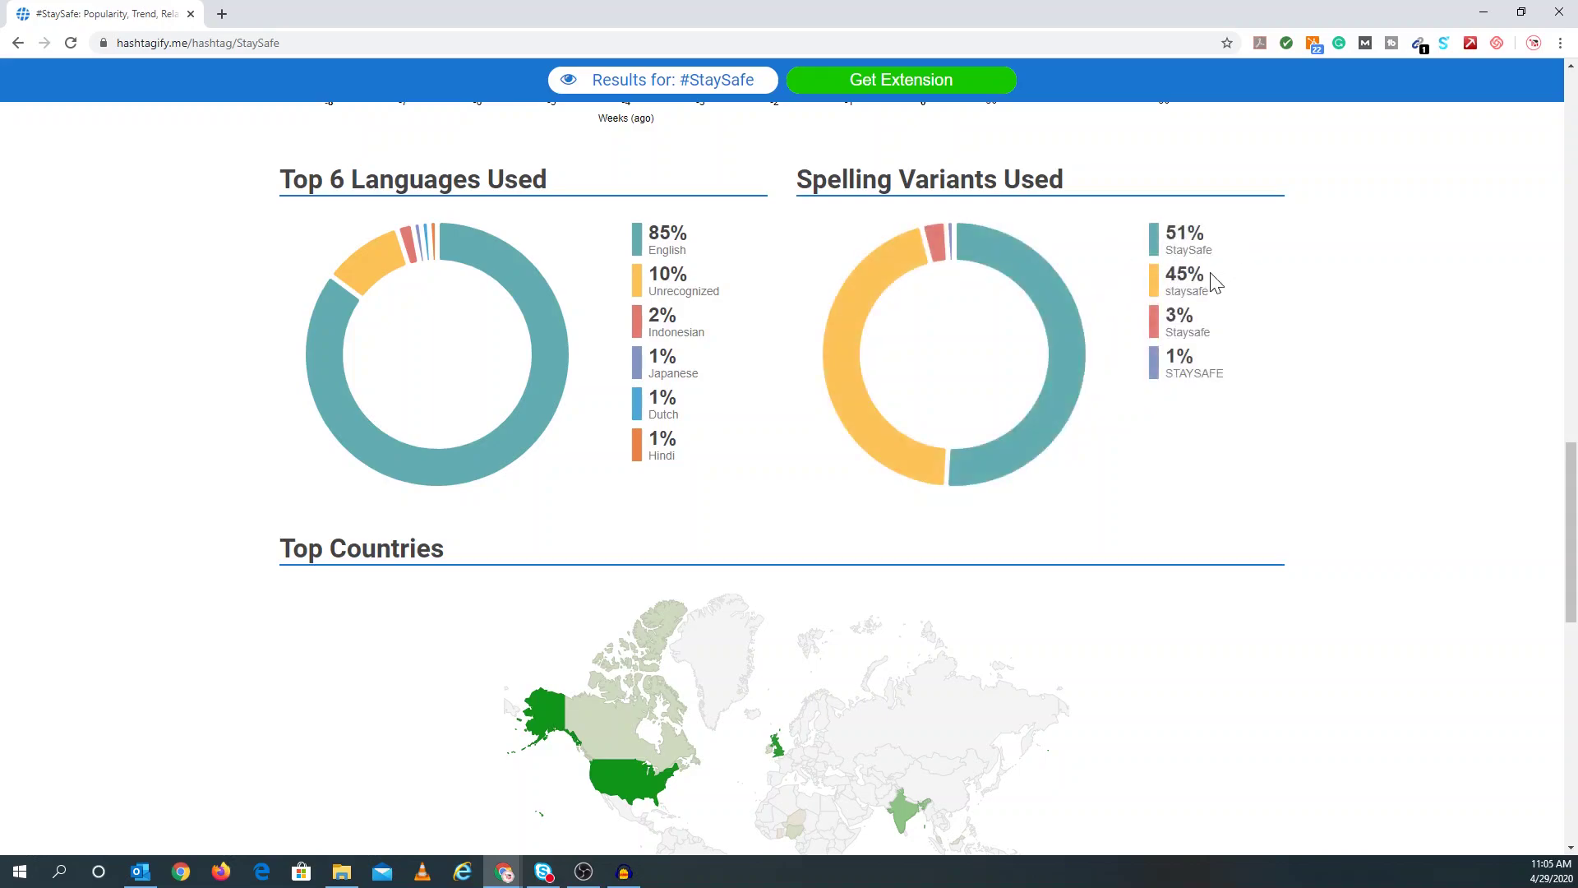
scroll(1149, 342, "down", 4)
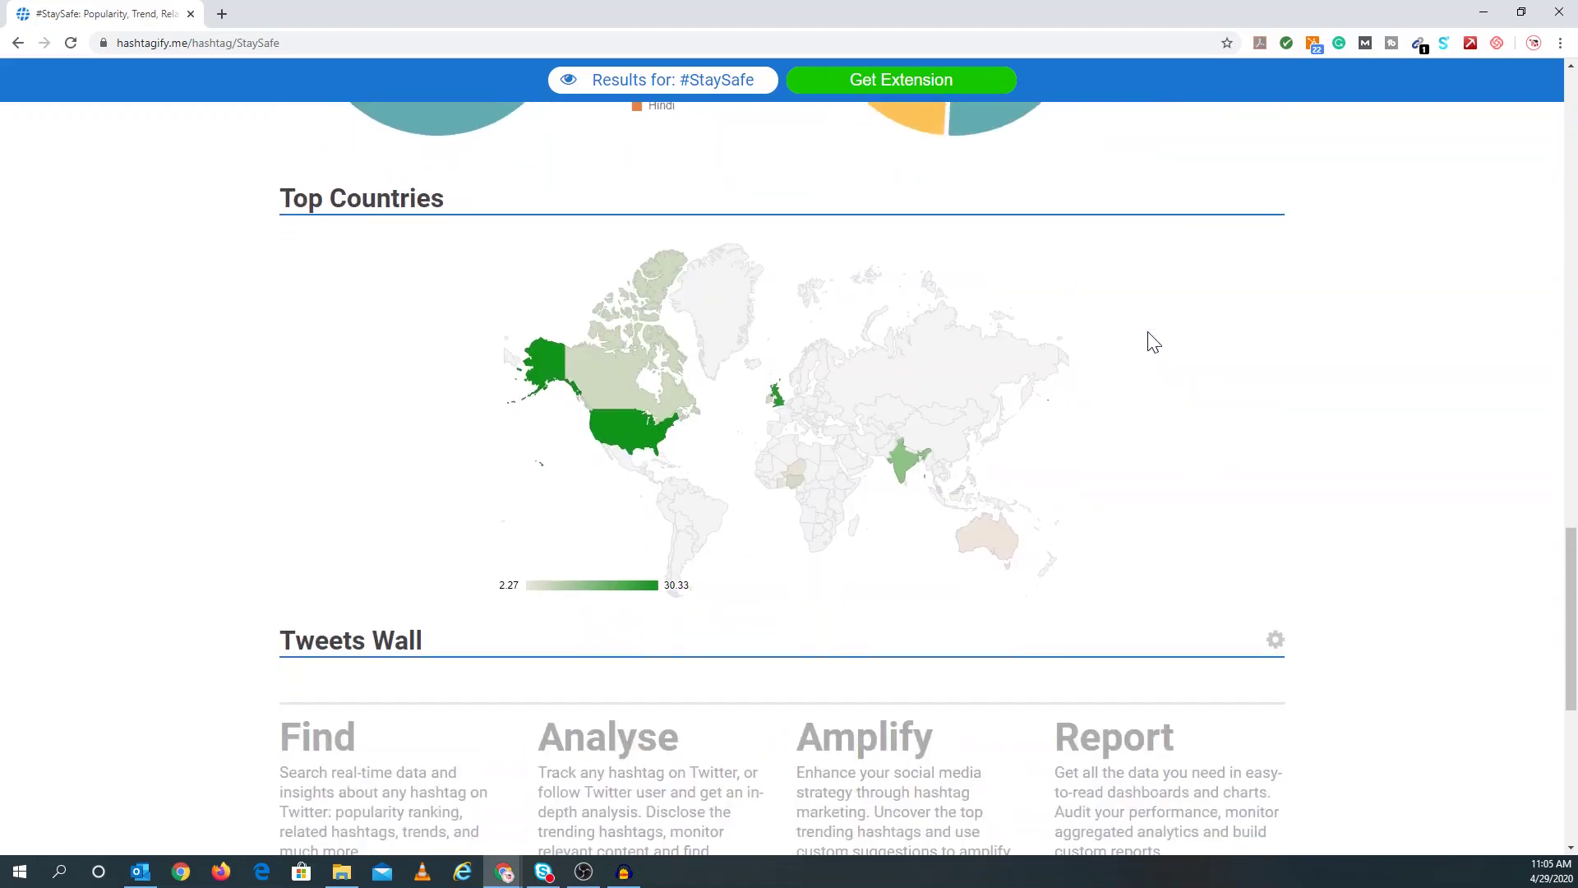
scroll(1154, 342, "down", 2)
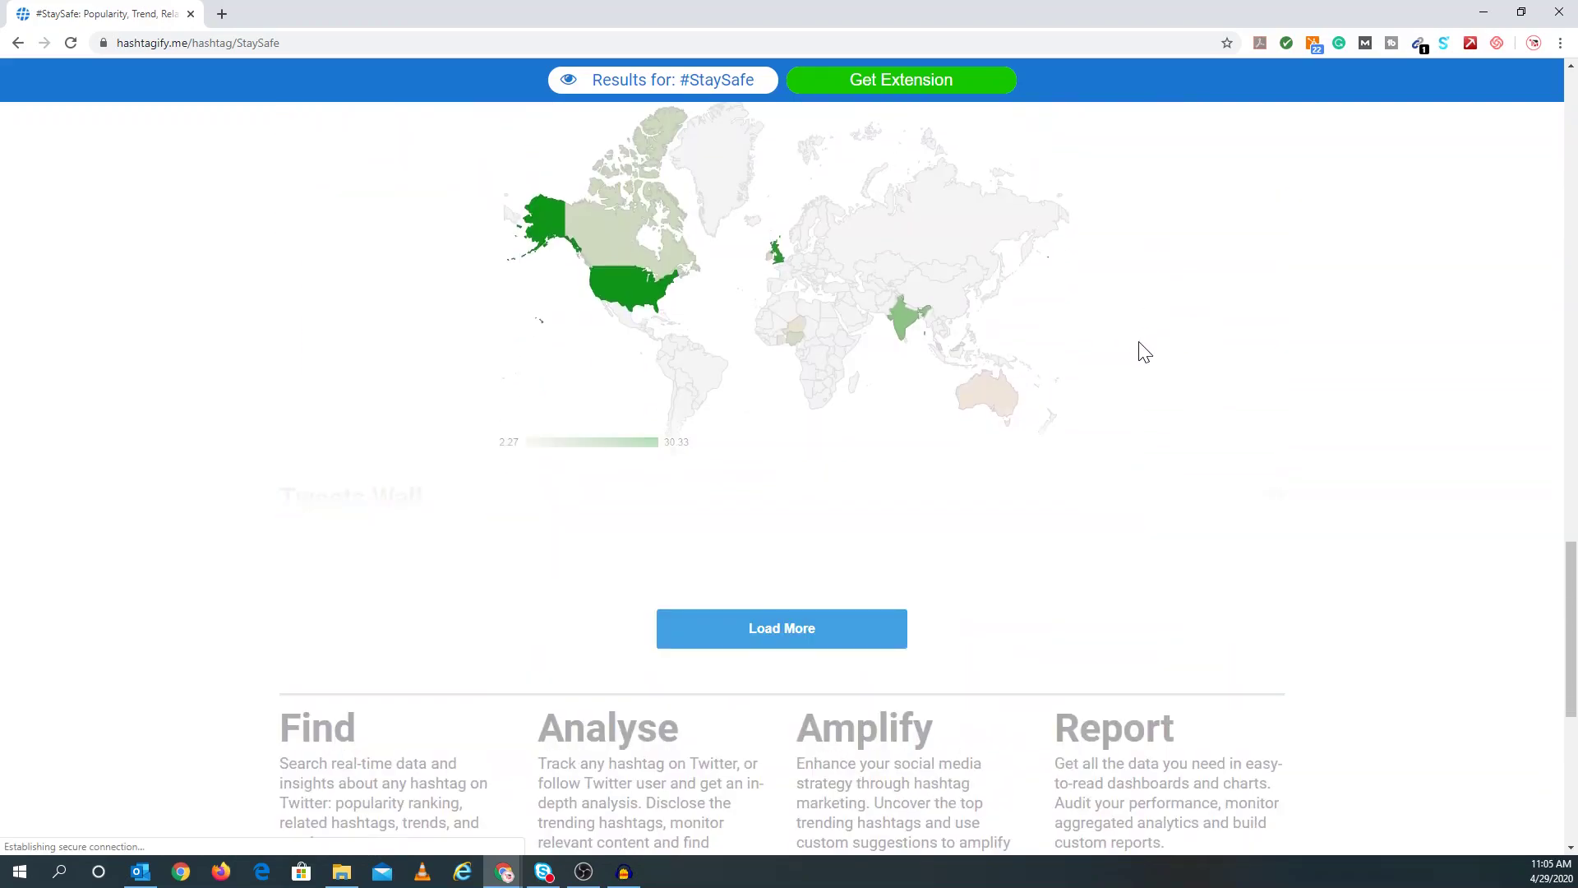
scroll(1097, 370, "down", 1)
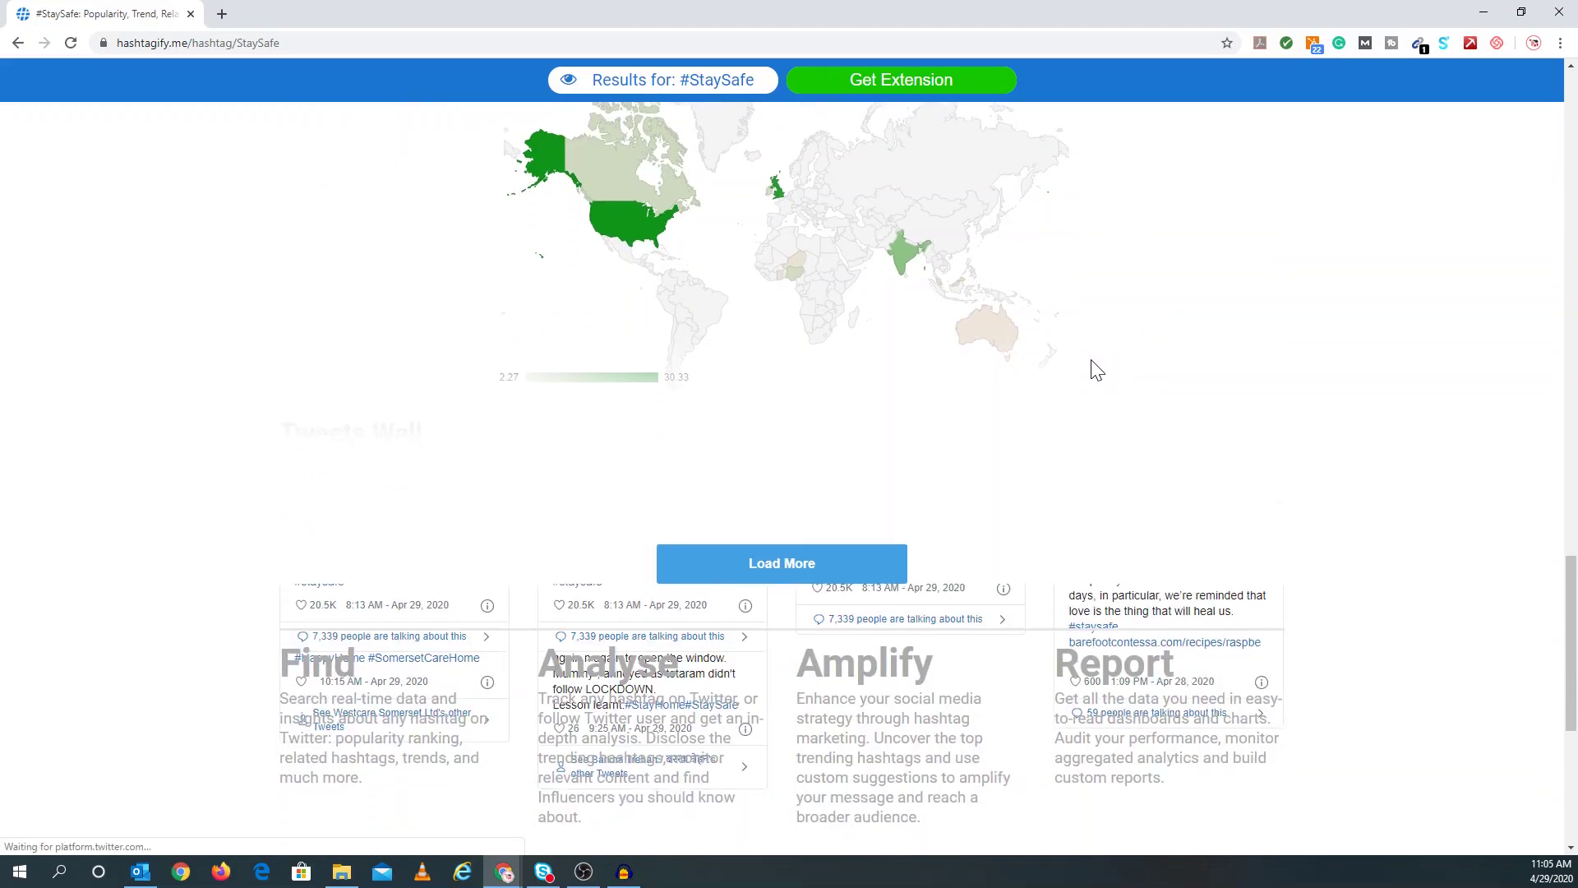
scroll(1098, 370, "down", 3)
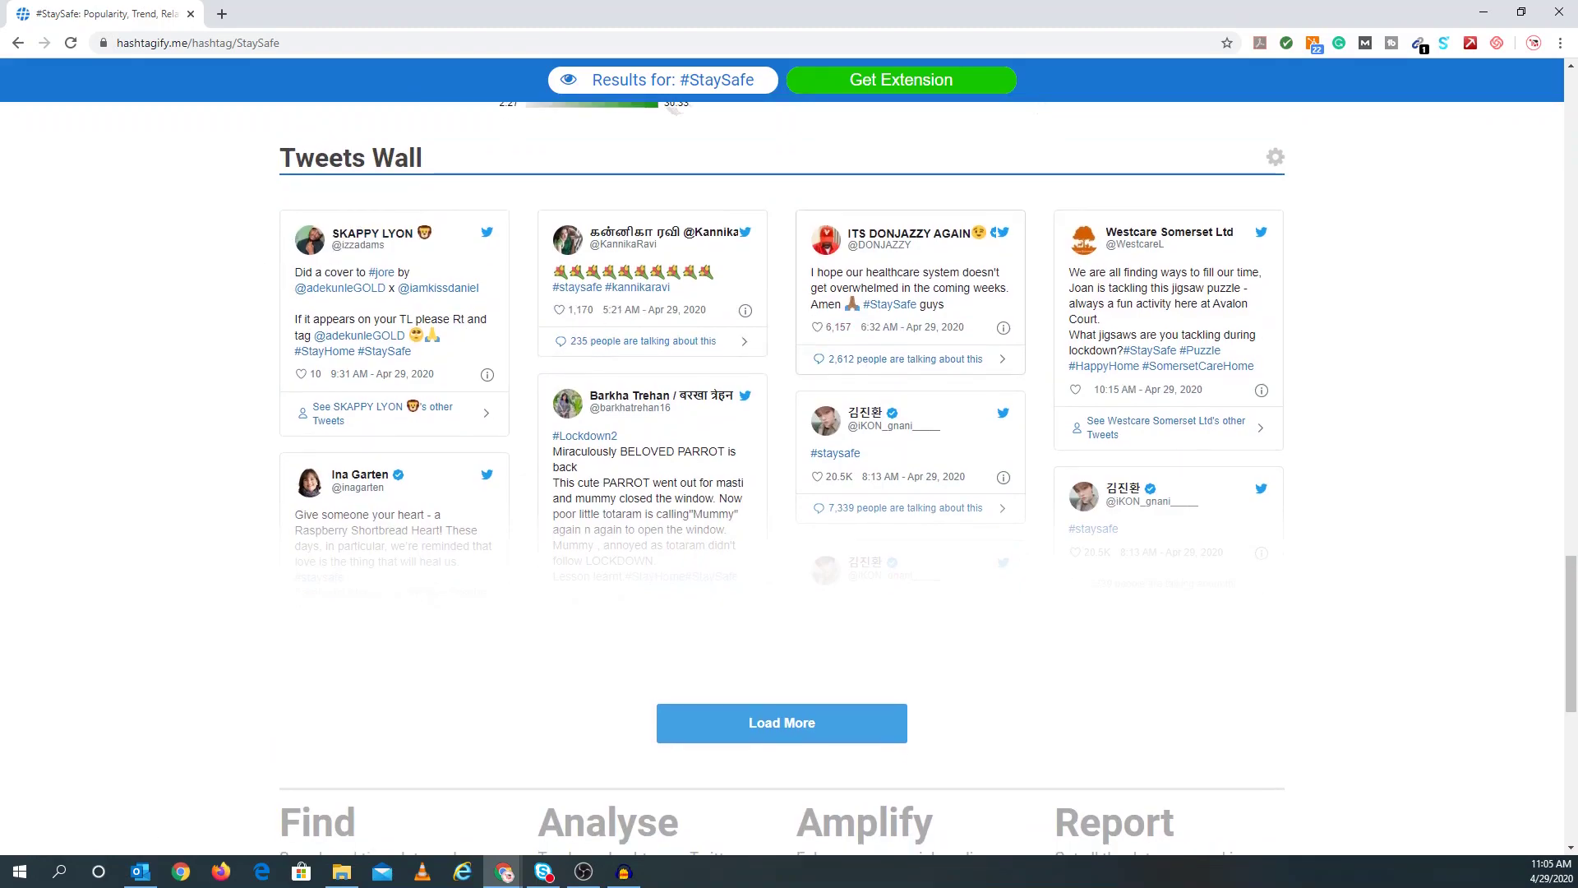
scroll(822, 320, "down", 6)
scroll(728, 323, "up", 15)
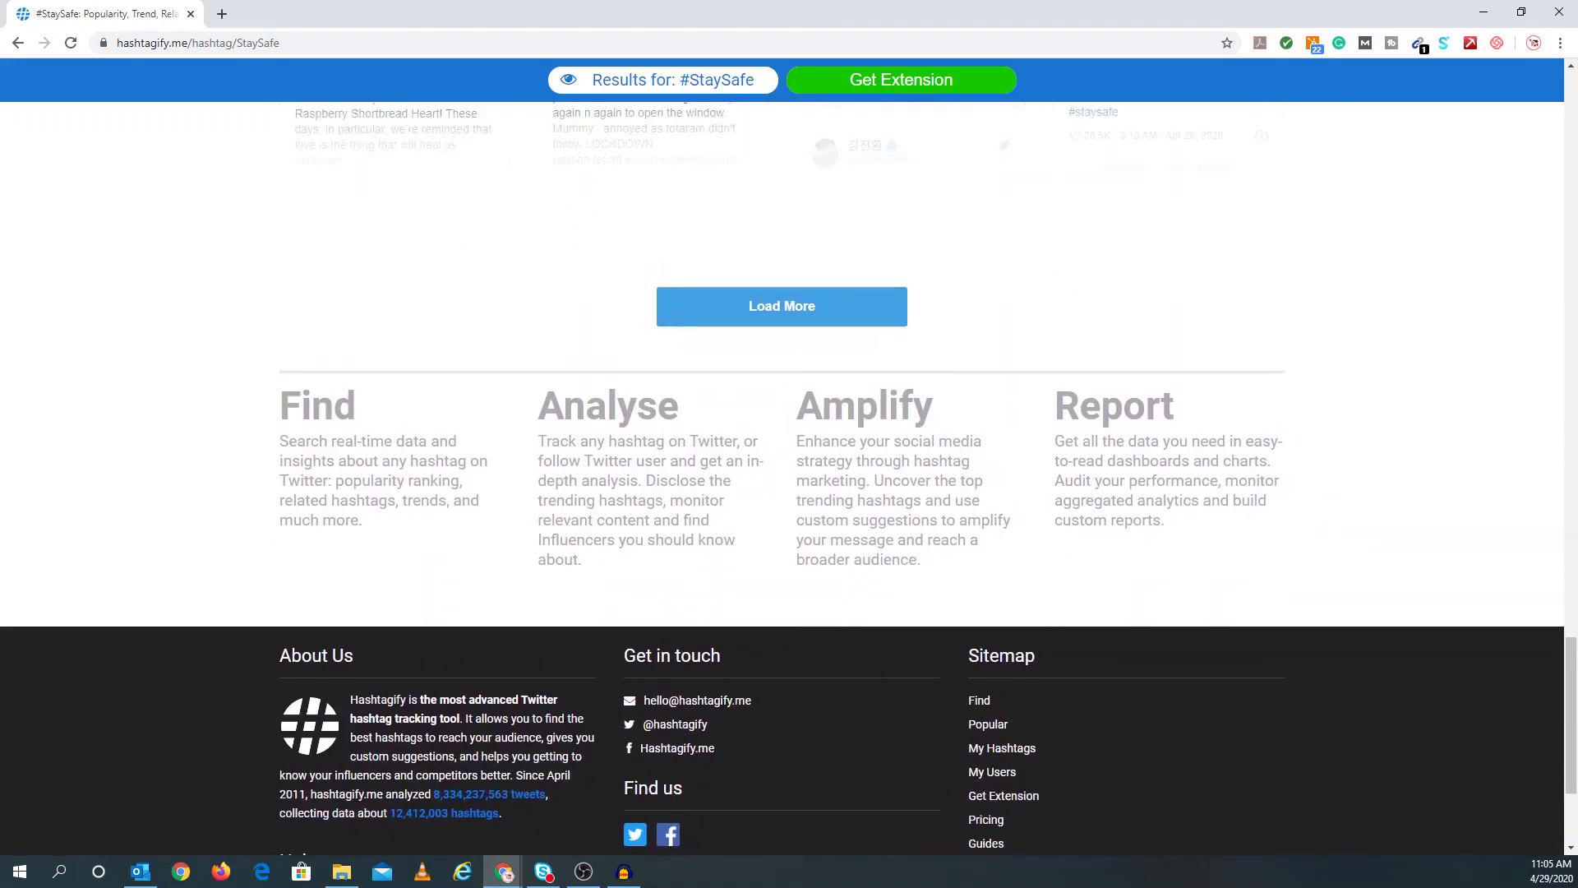
scroll(881, 325, "down", 7)
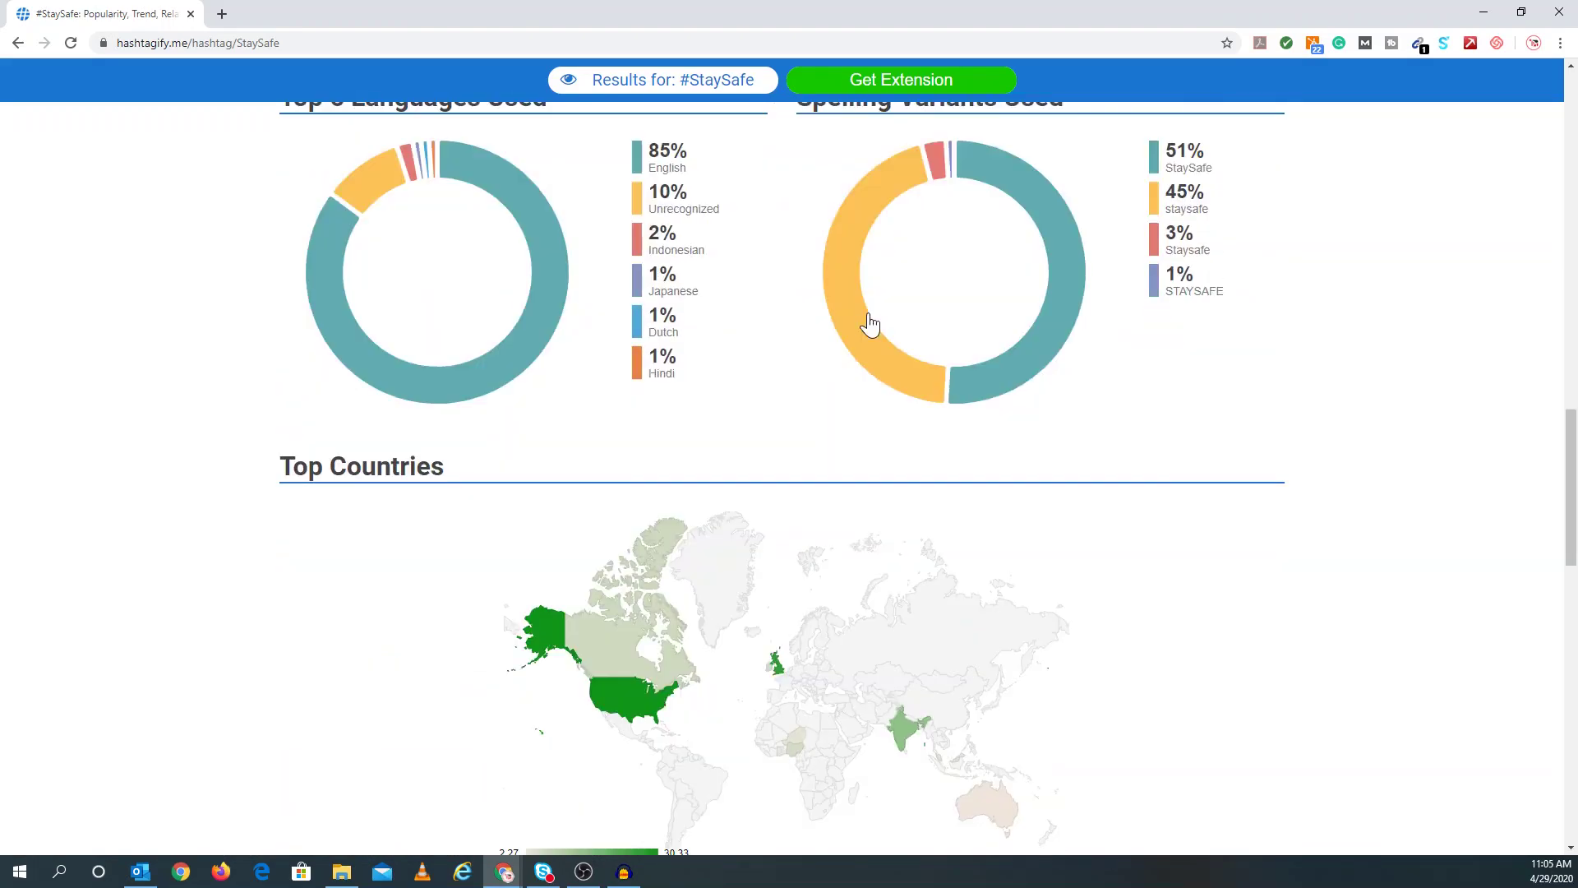
mouse_move(535, 337)
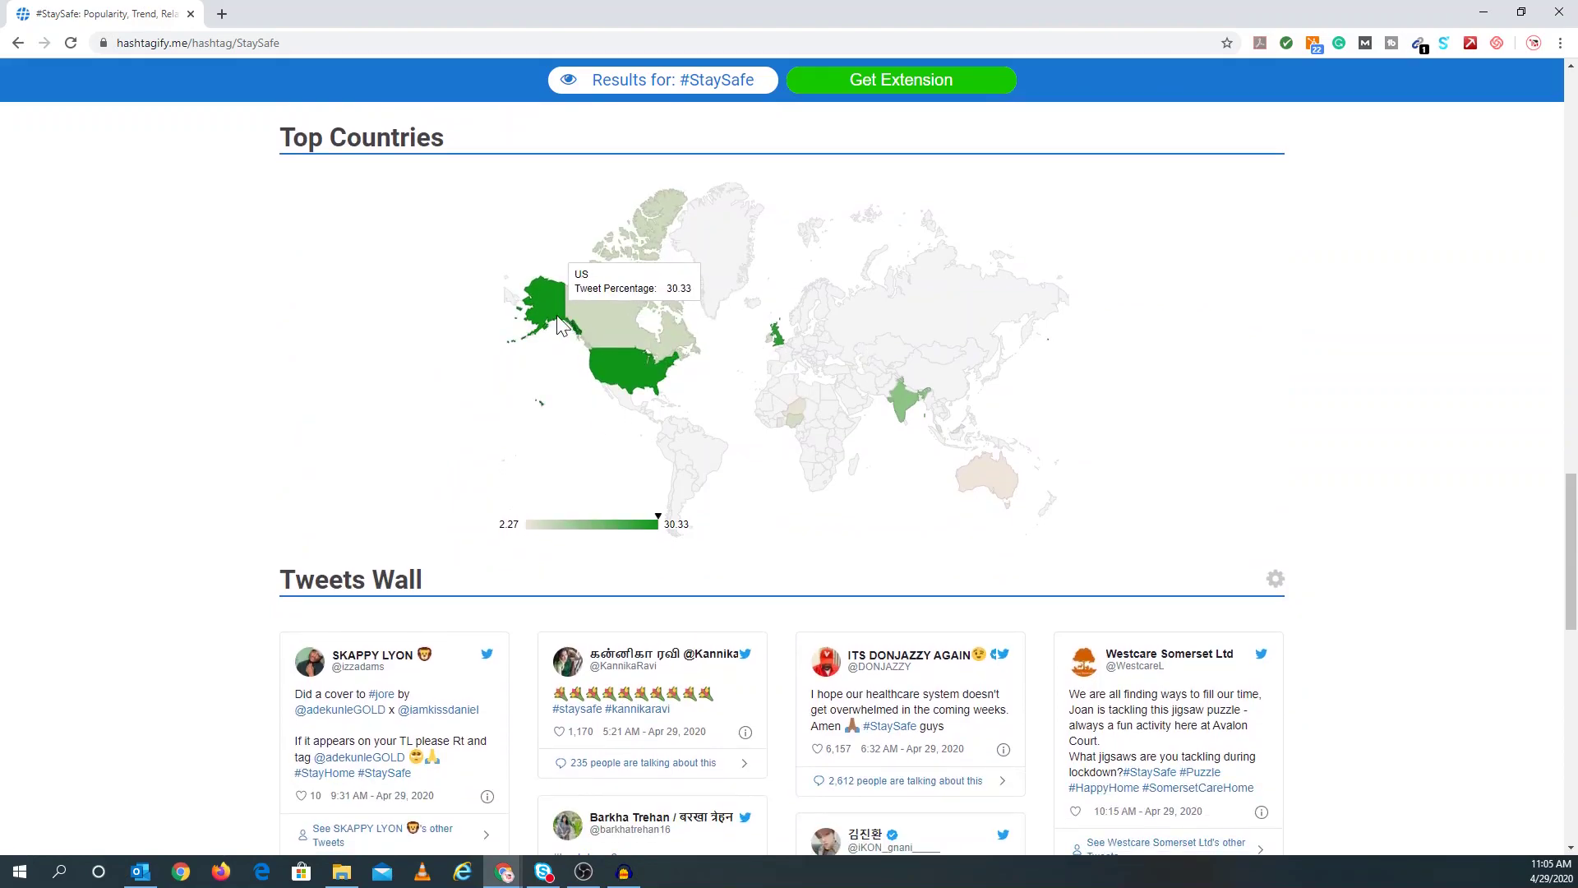
mouse_move(910, 407)
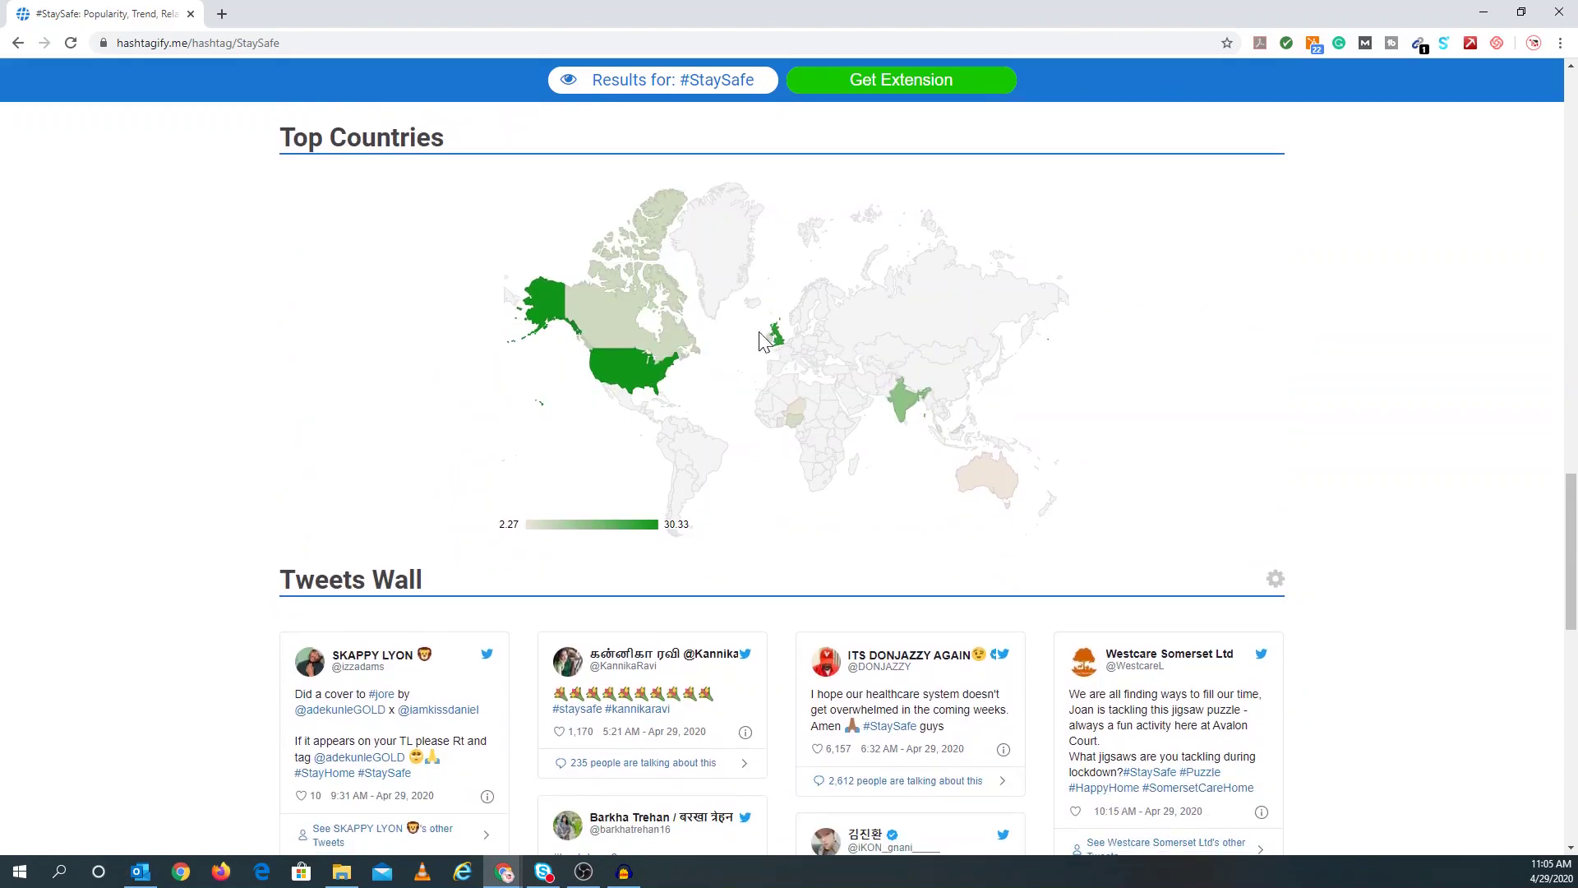
Step: Replace the Twitter hashtag search term with covid19 and run the search, dismissing the sign-up offer
scroll(761, 345, "up", 14)
scroll(763, 351, "up", 5)
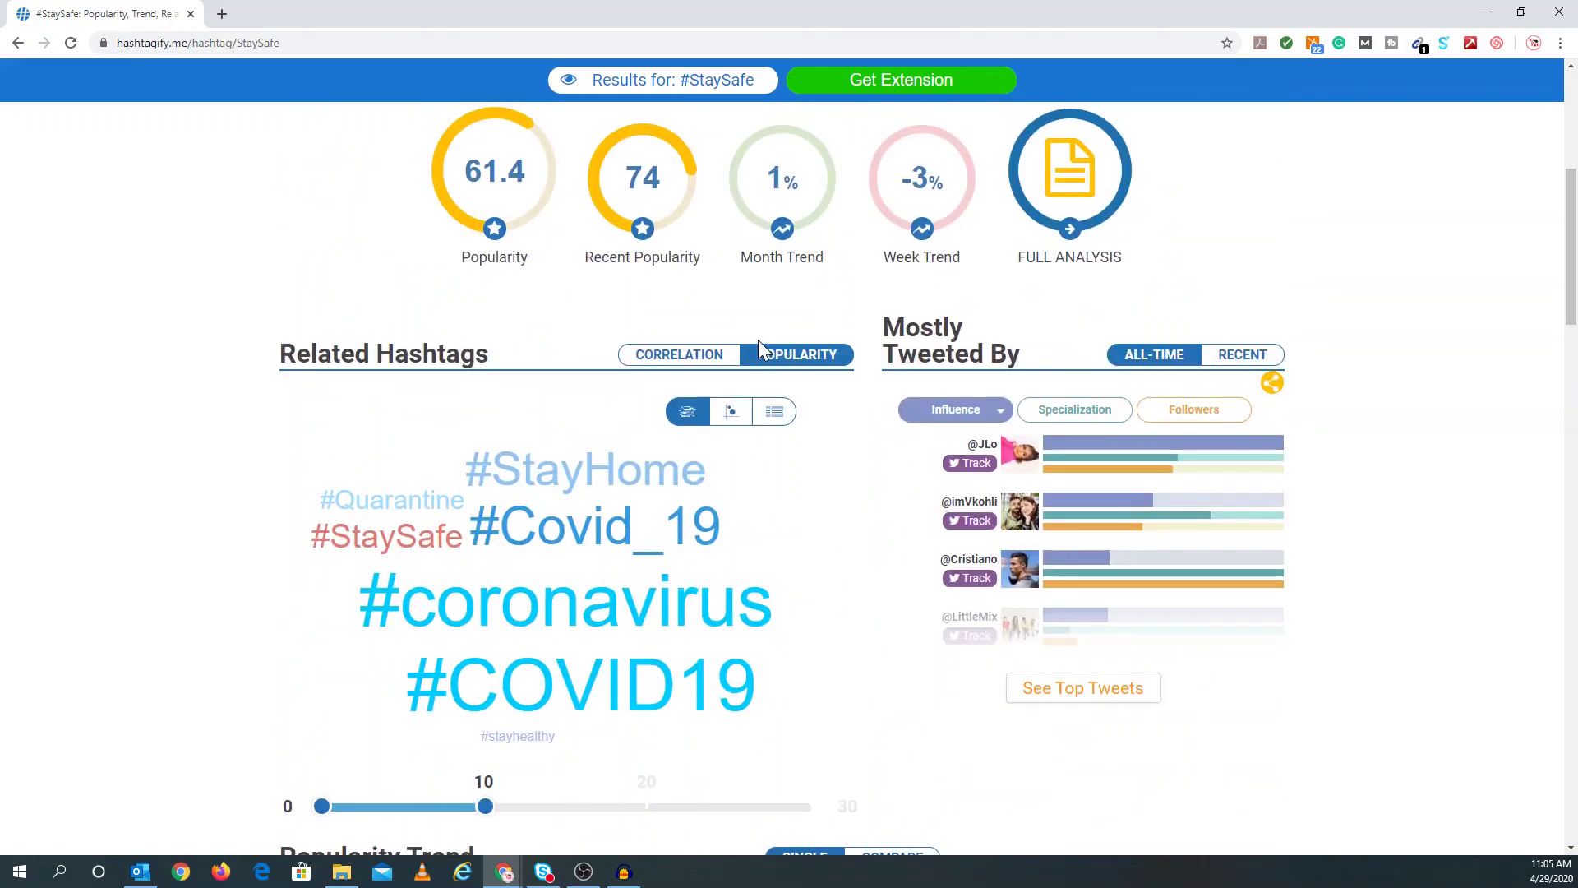
scroll(774, 339, "up", 7)
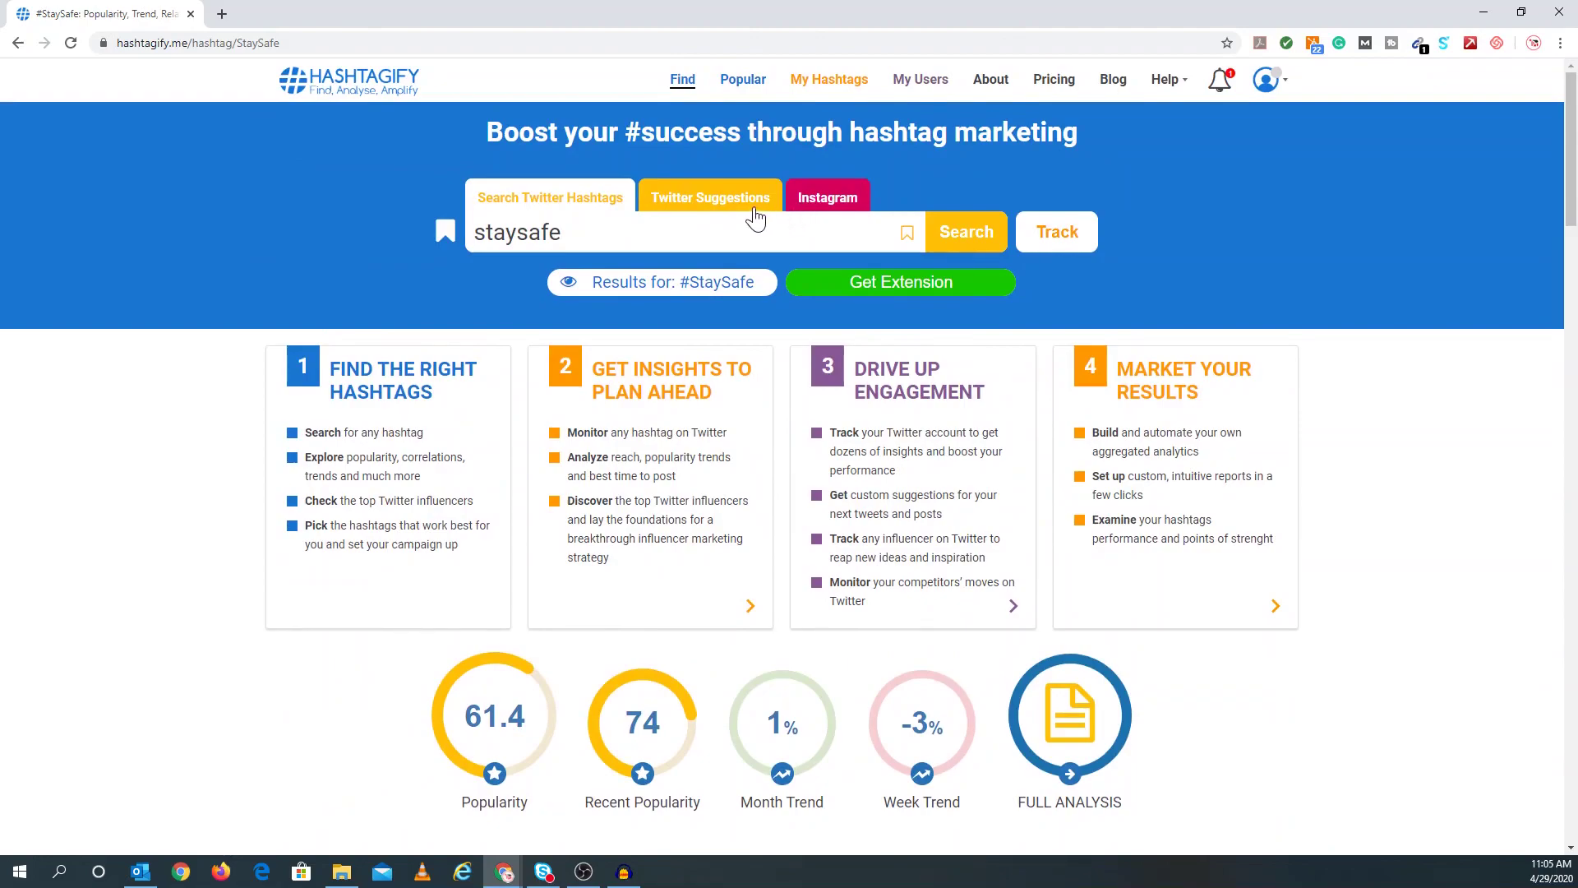
left_click(474, 232)
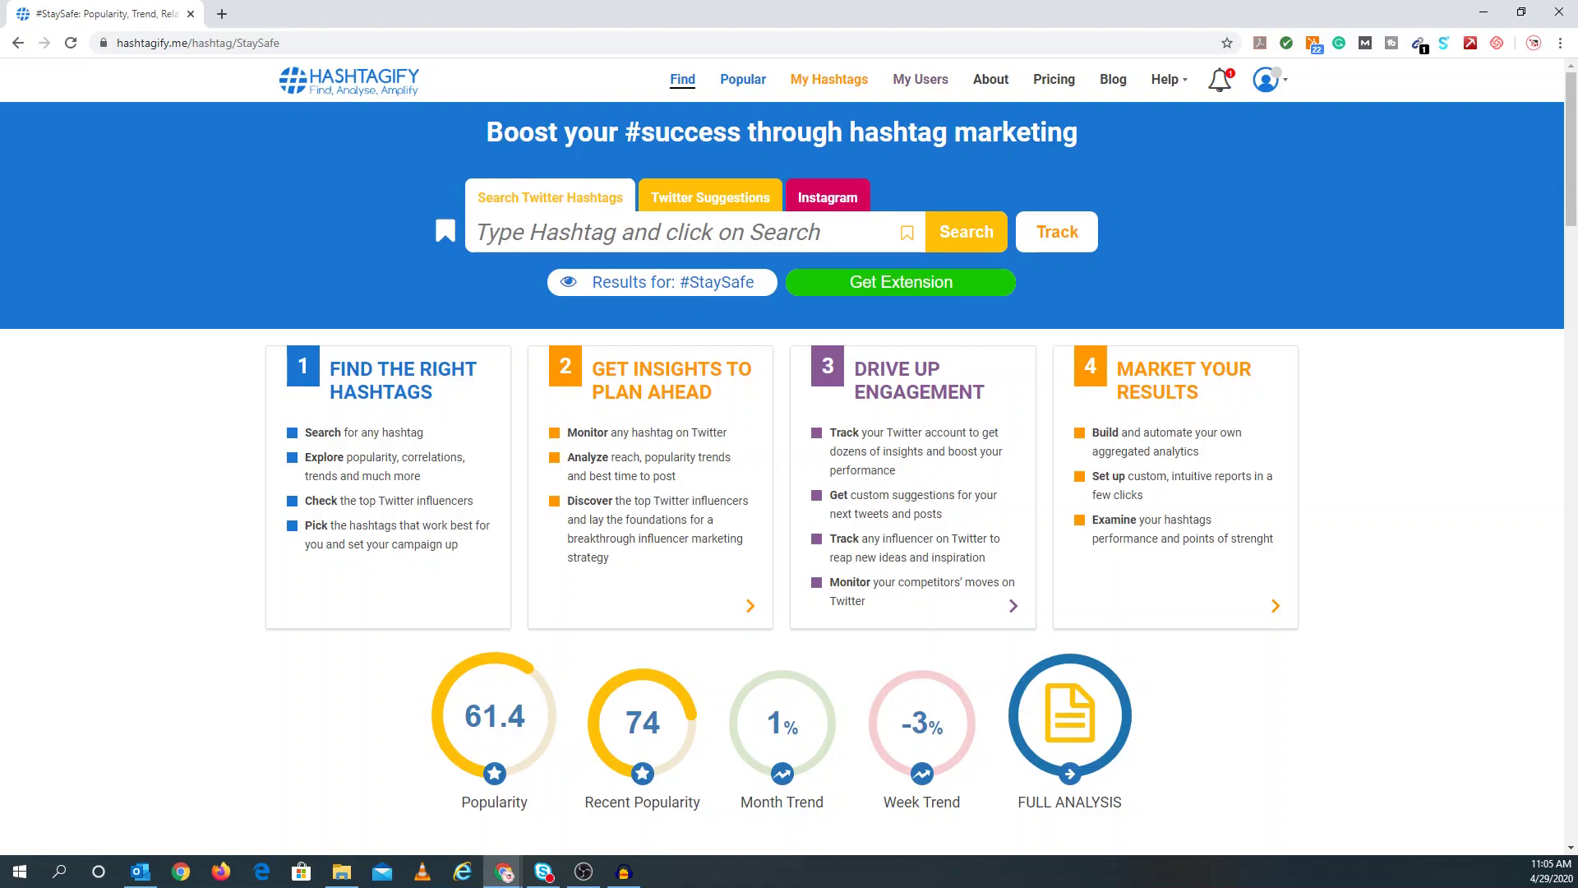
type("C")
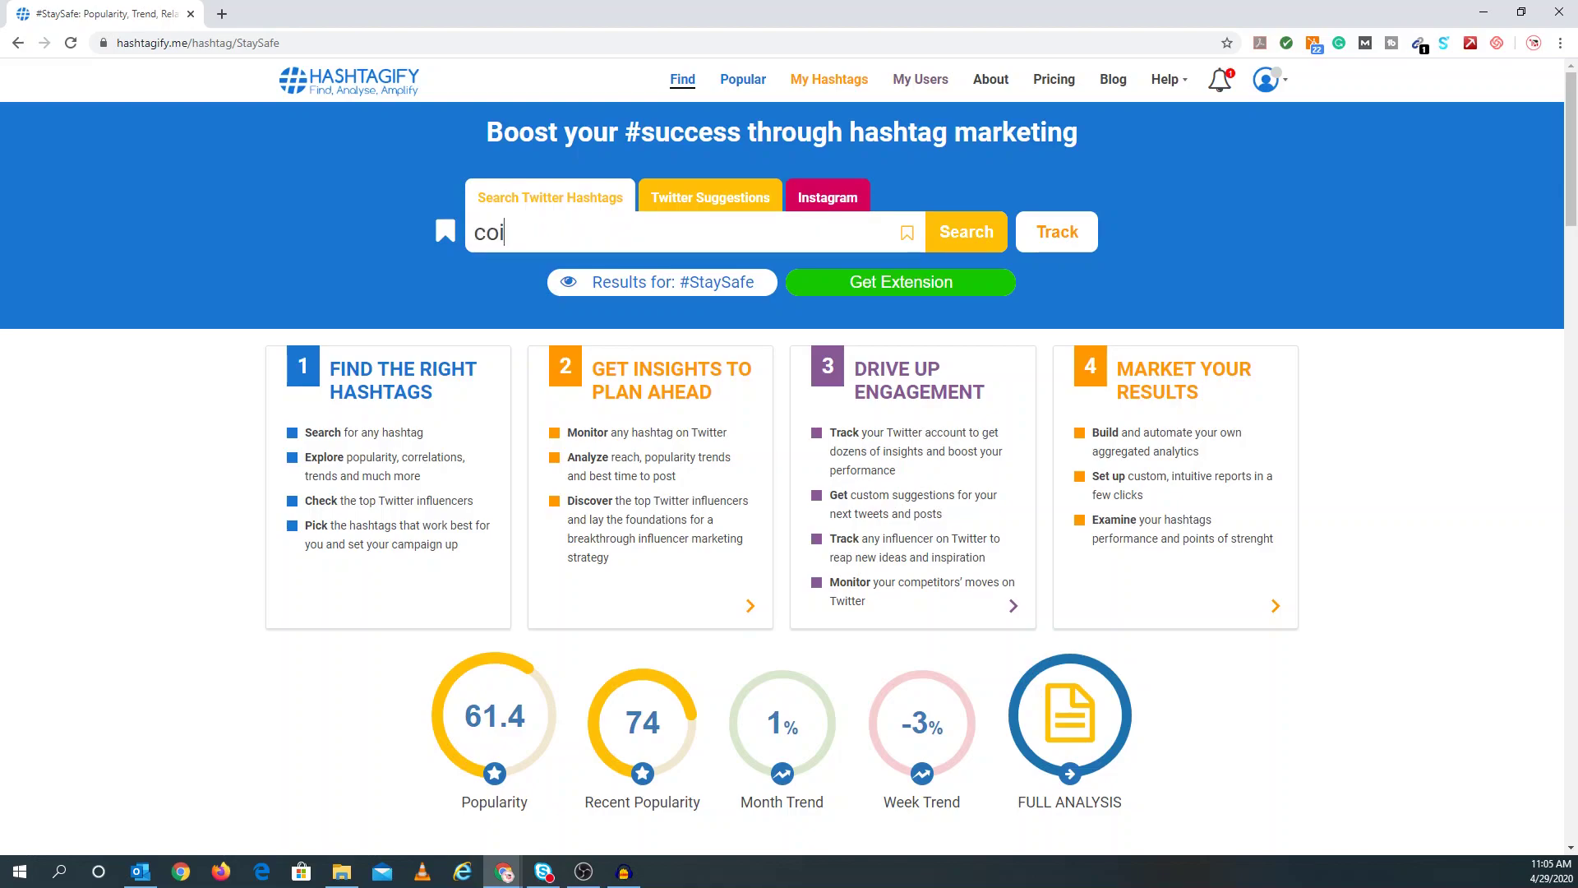
key("BackSpace")
key("BackSpace")
type("vid")
left_click(1067, 243)
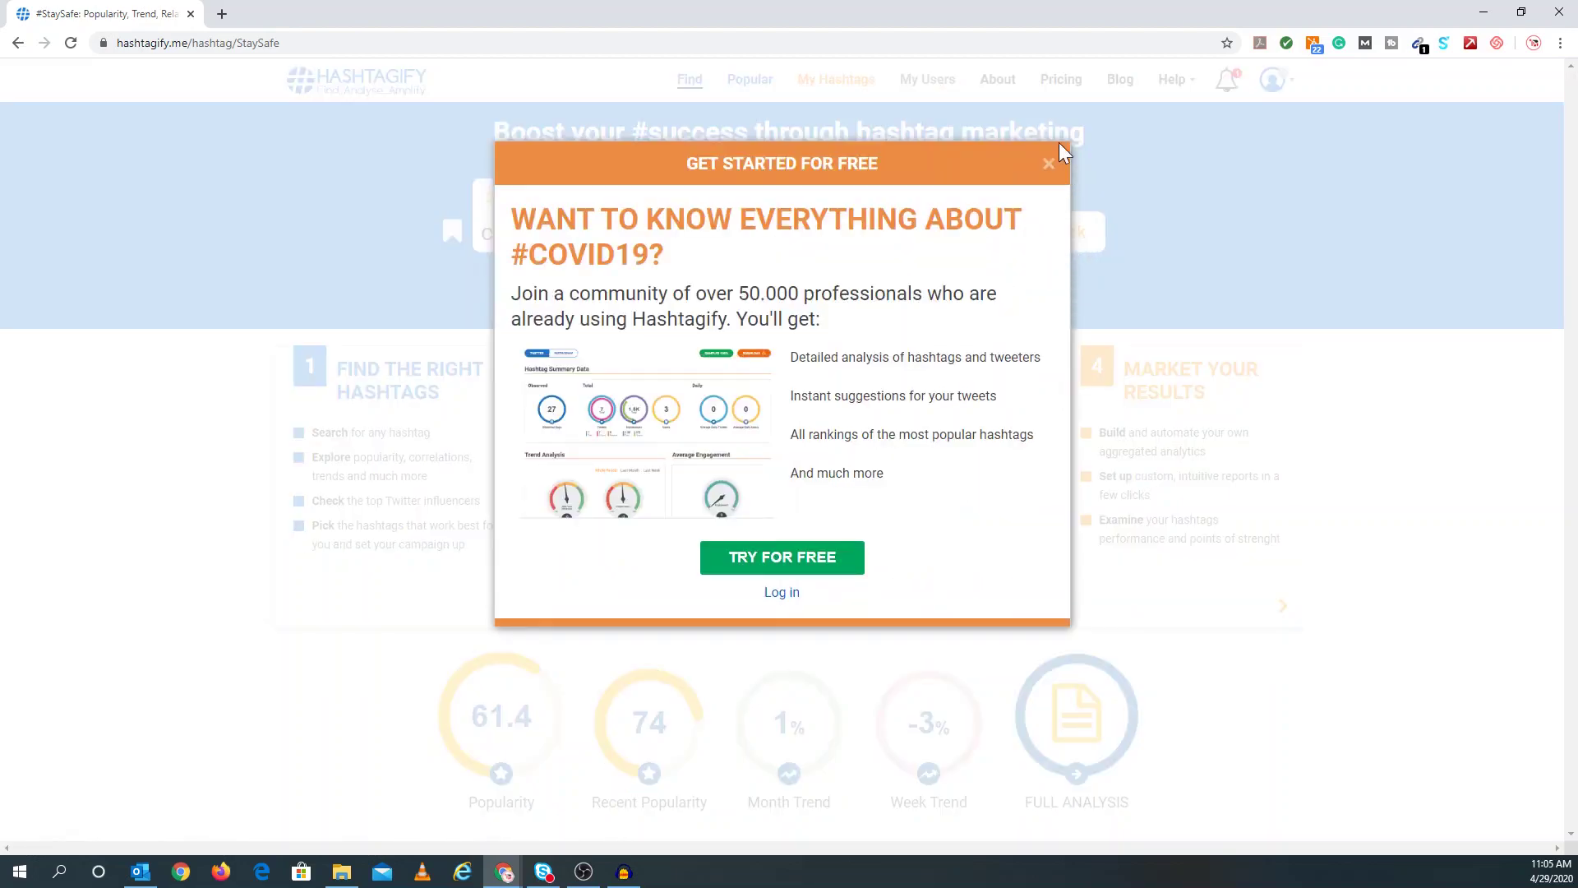
left_click(1050, 165)
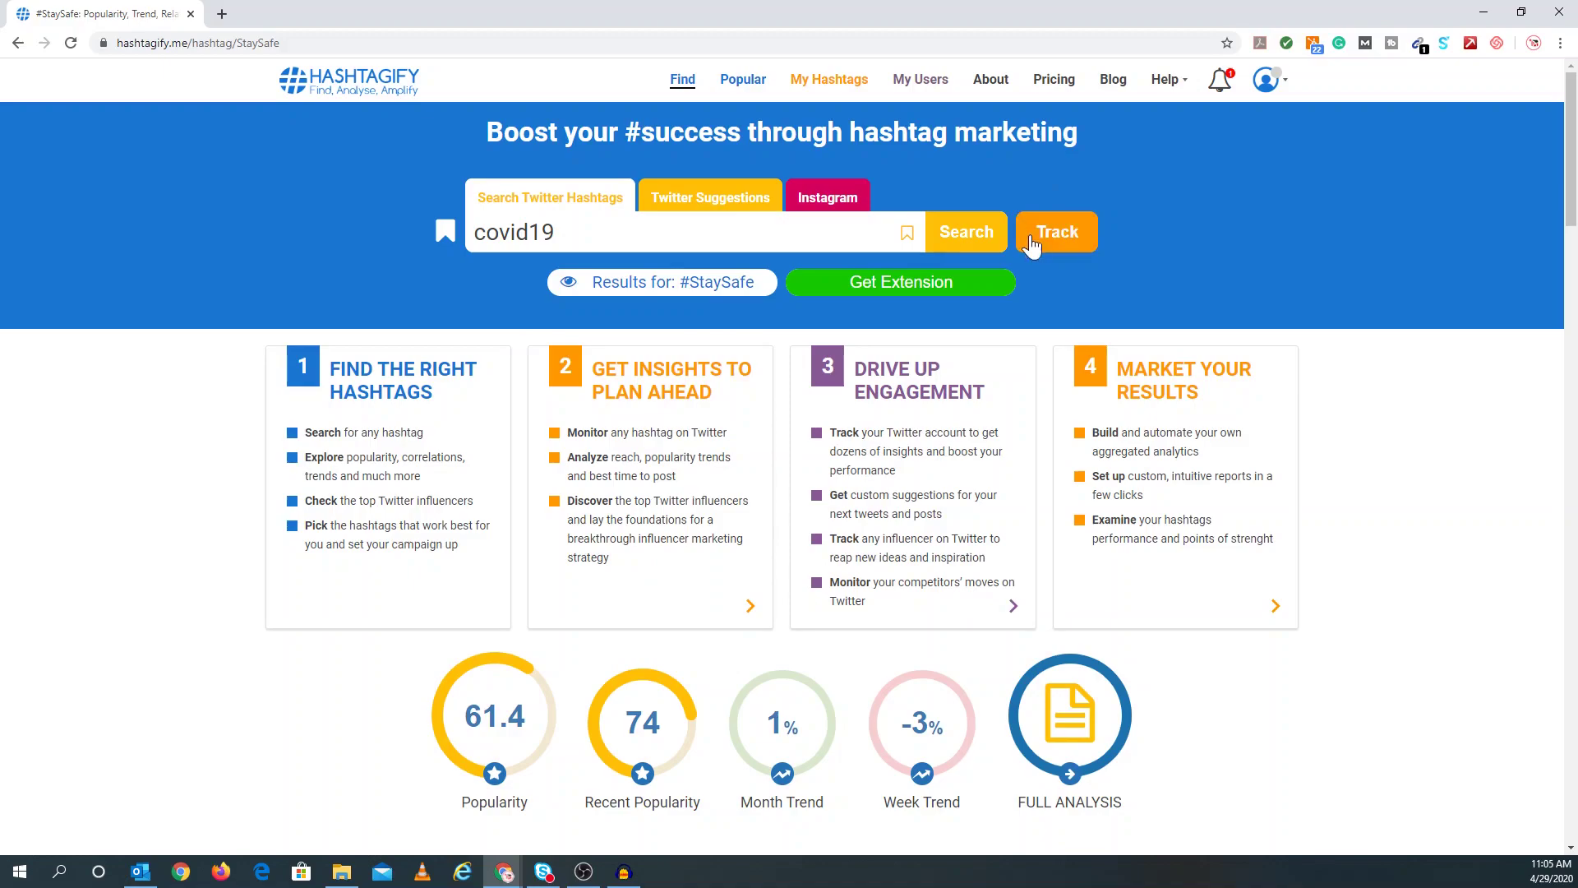
left_click(953, 247)
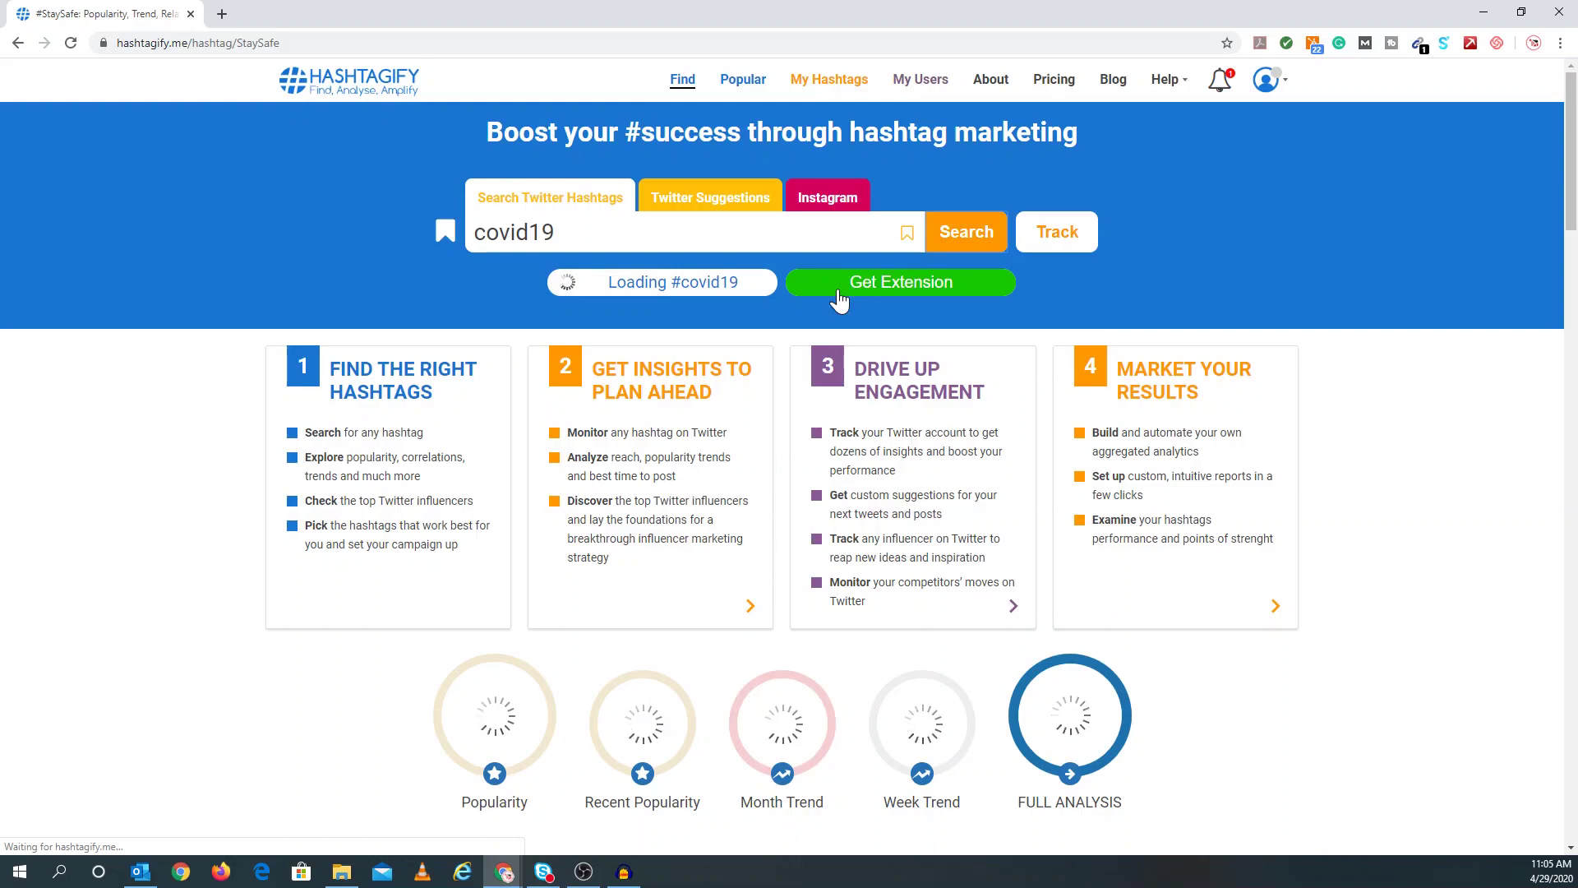
Step: Review the popularity, recent popularity, month trend and week trend scores for #COVID19
scroll(594, 316, "down", 2)
scroll(593, 316, "down", 5)
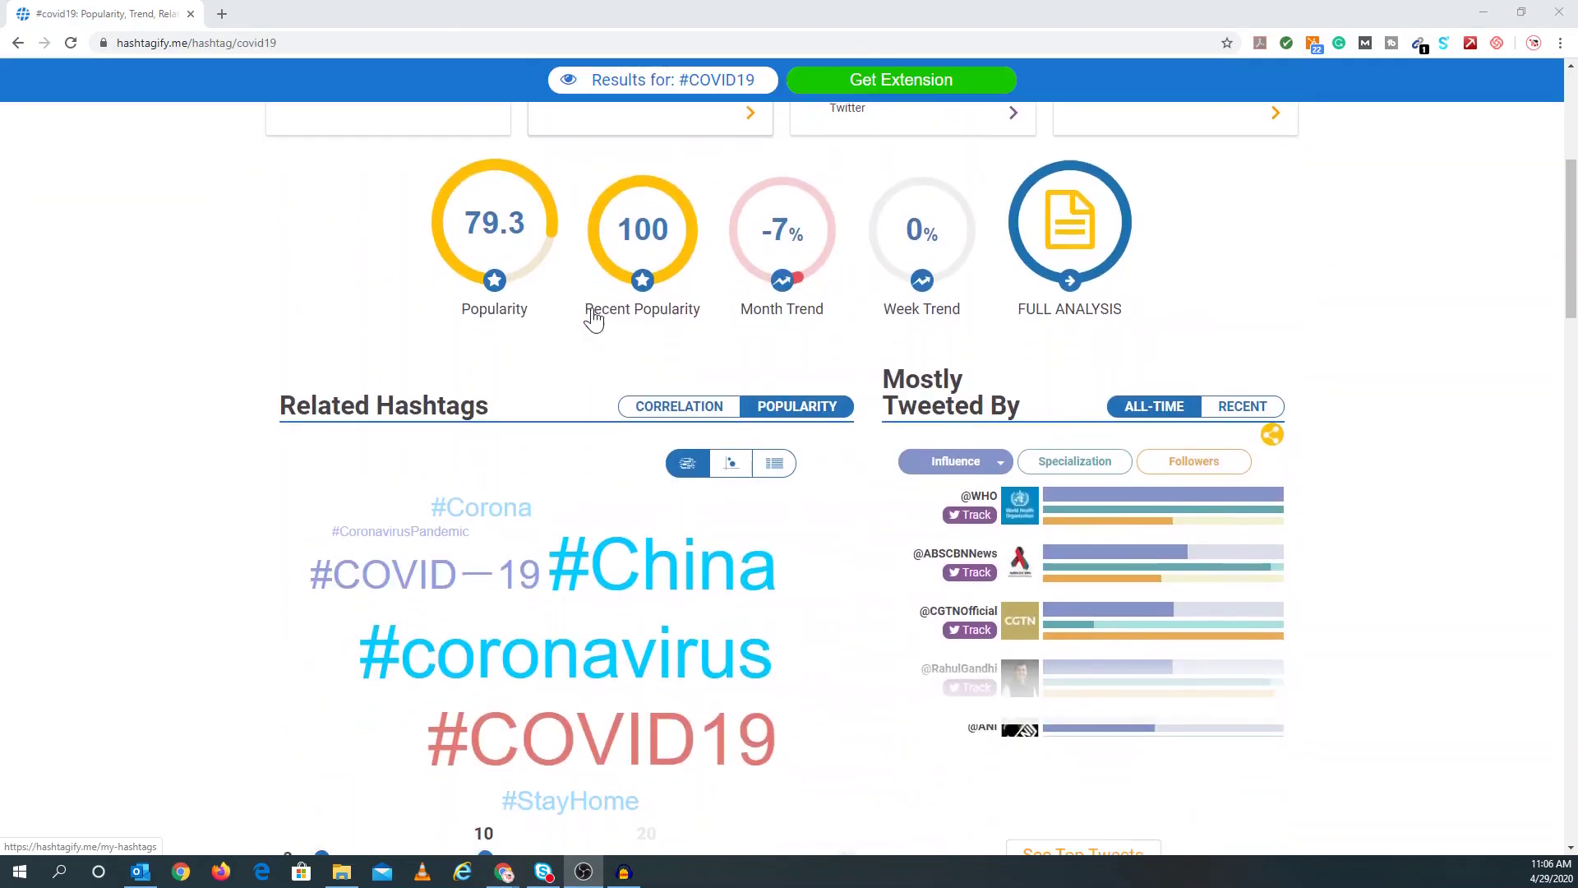
scroll(515, 206, "up", 1)
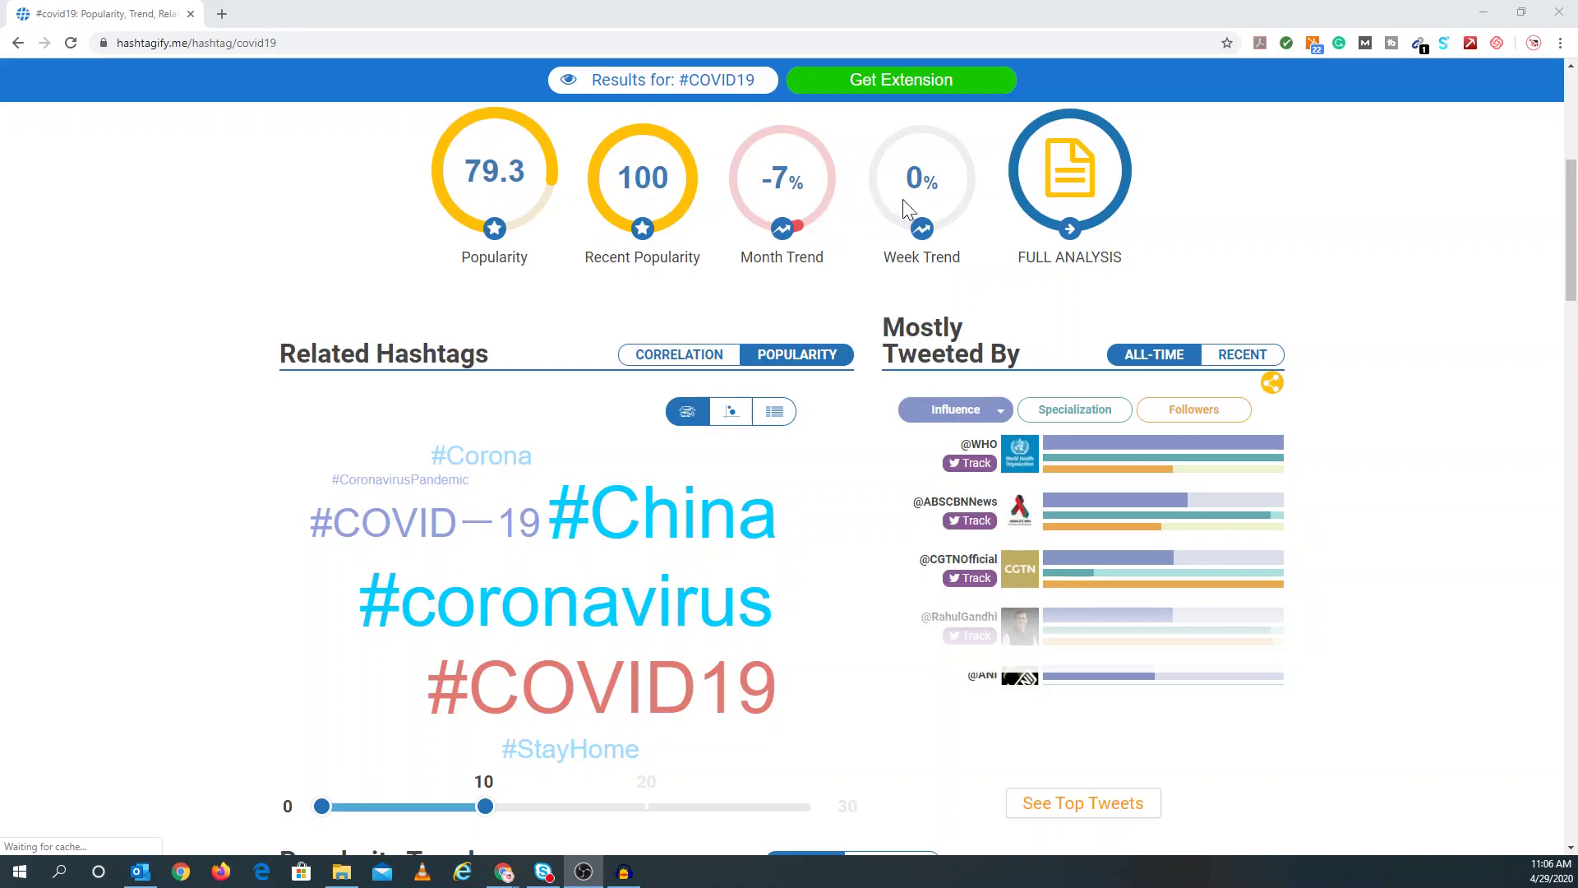
Step: Review the Related Hashtags cloud for #COVID19 by popularity and switch it to correlation
scroll(925, 210, "down", 3)
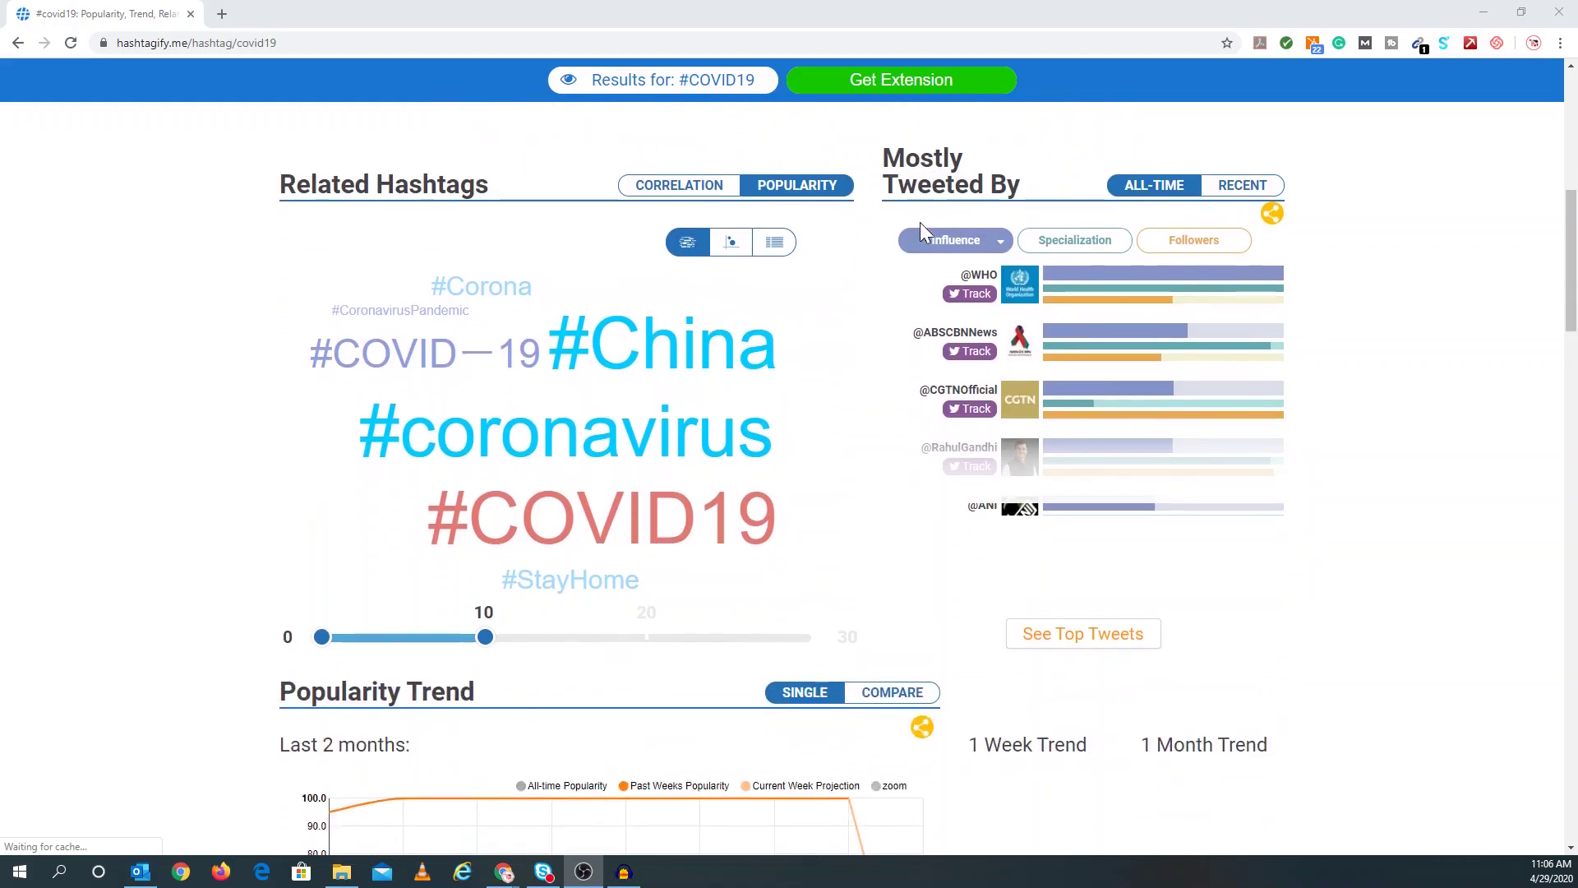
left_click(483, 209)
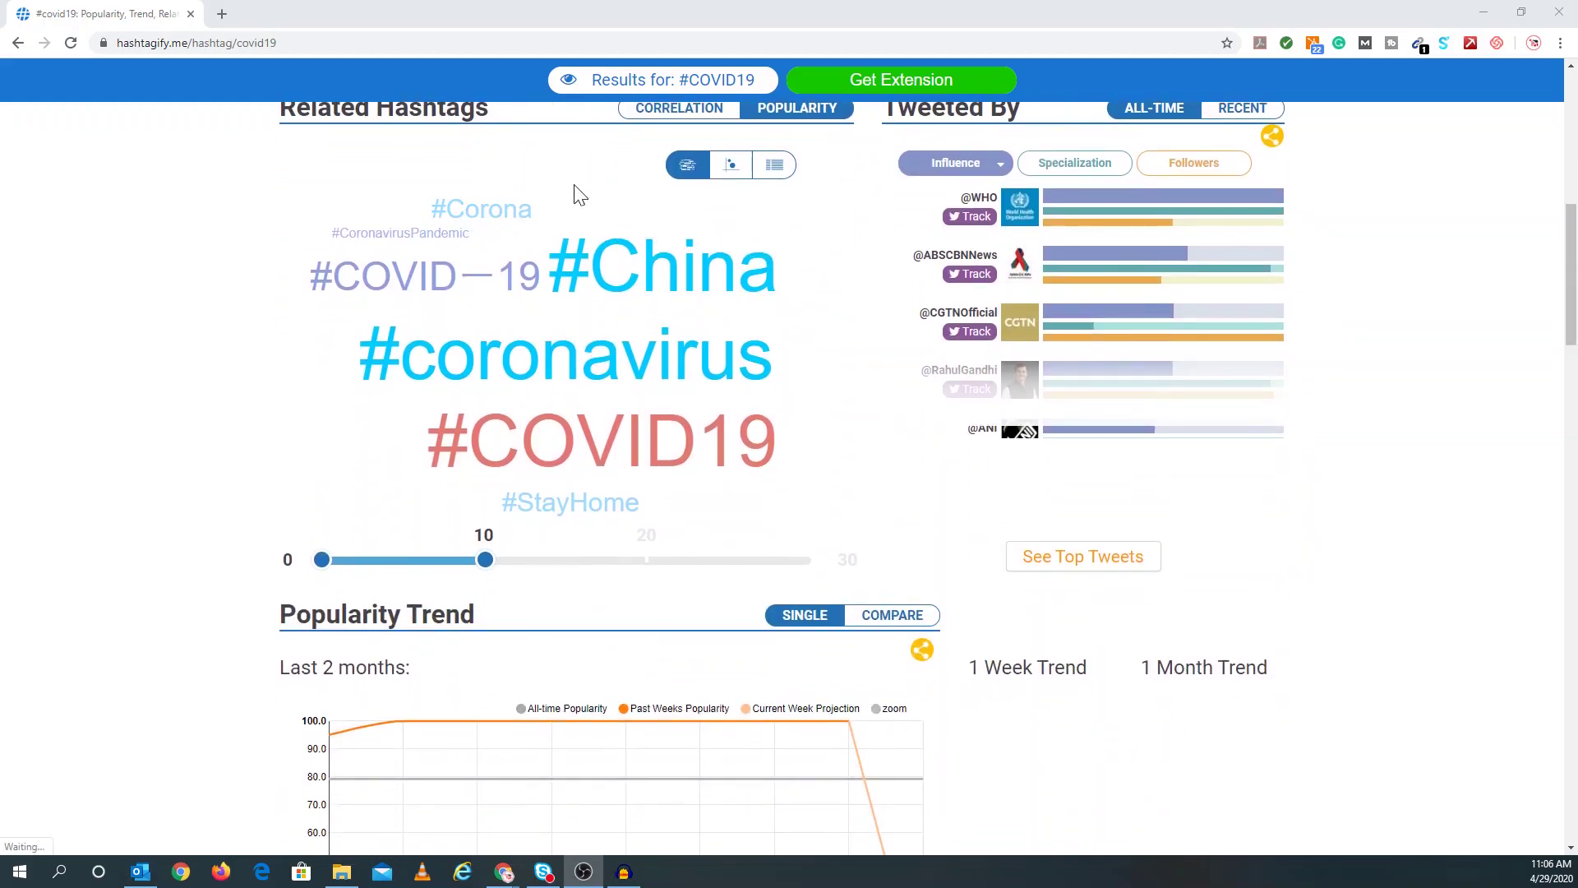
scroll(657, 164, "down", 1)
scroll(740, 136, "up", 2)
left_click(695, 197)
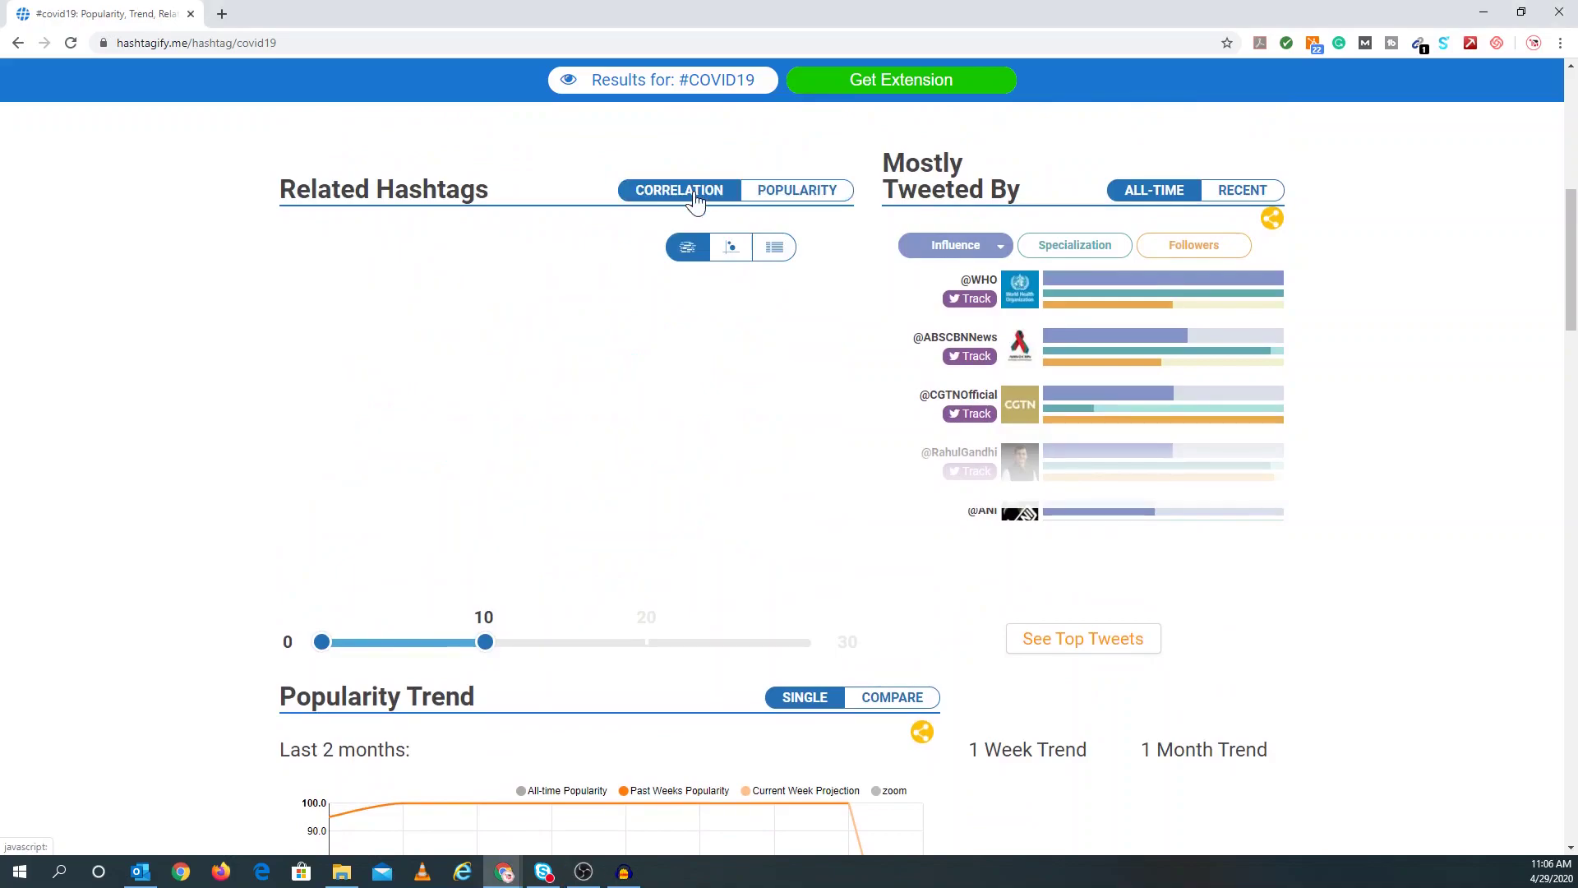
Step: Examine the top languages, spelling variants and correlated hashtags for #COVID19
scroll(622, 311, "down", 10)
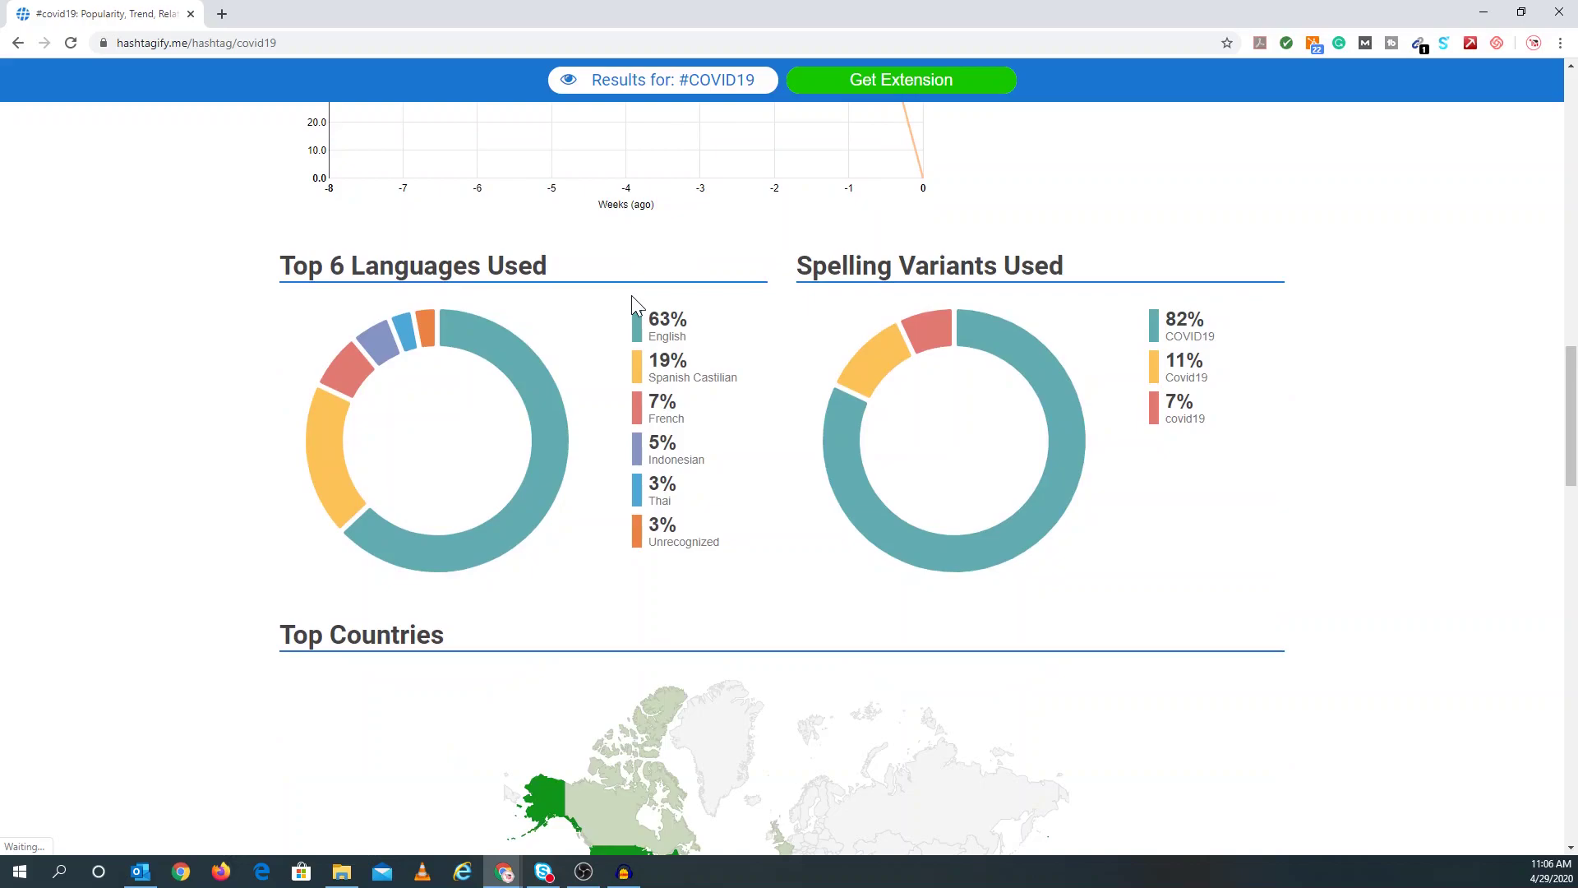
scroll(632, 297, "up", 12)
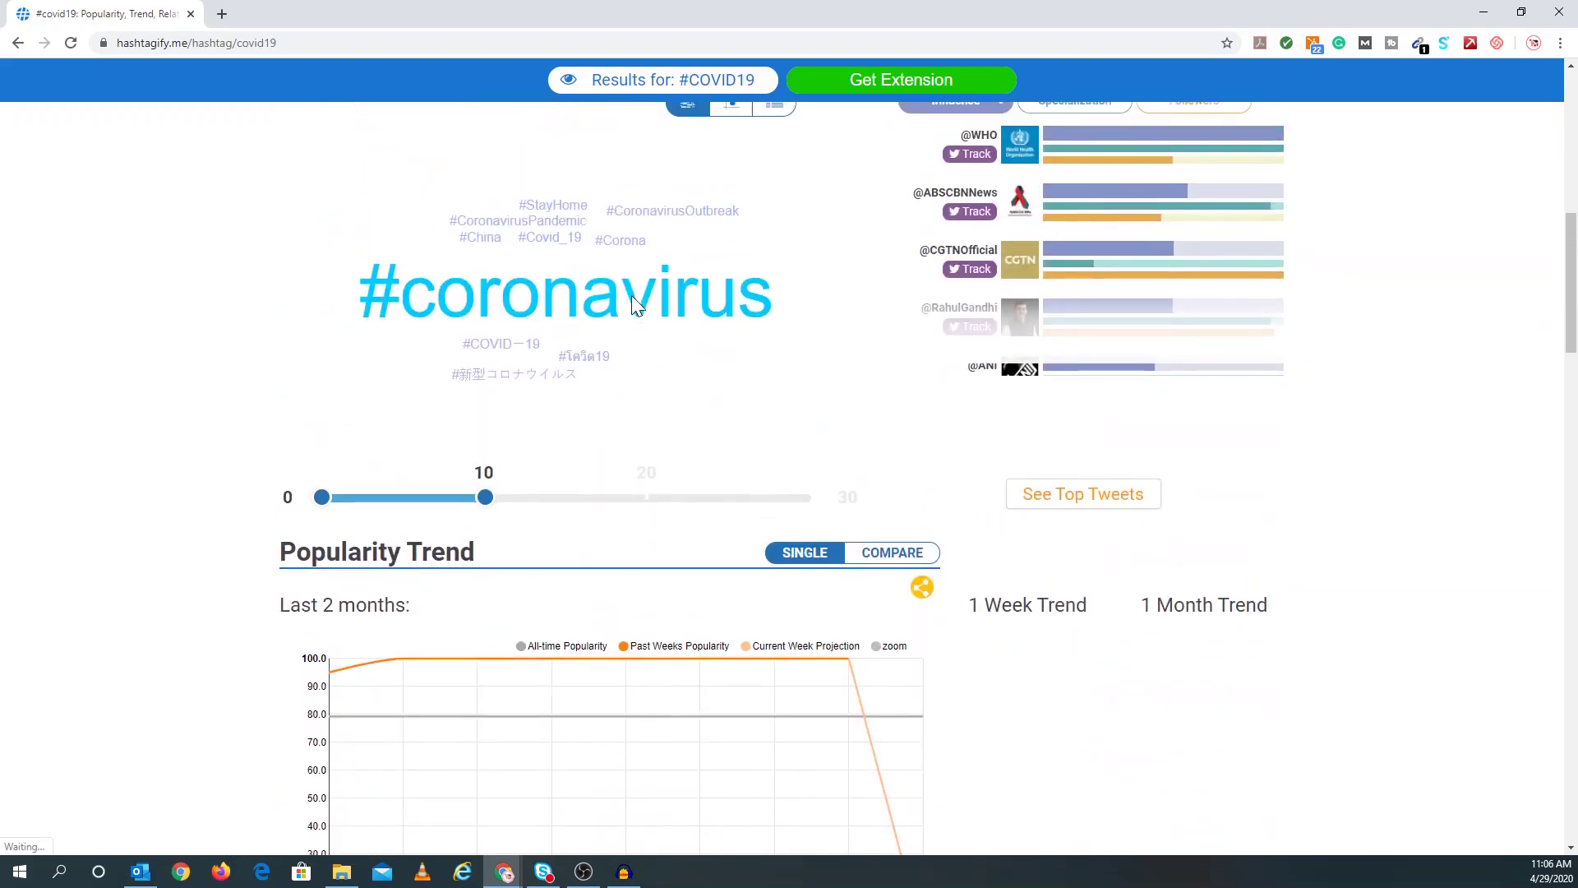
scroll(637, 306, "up", 7)
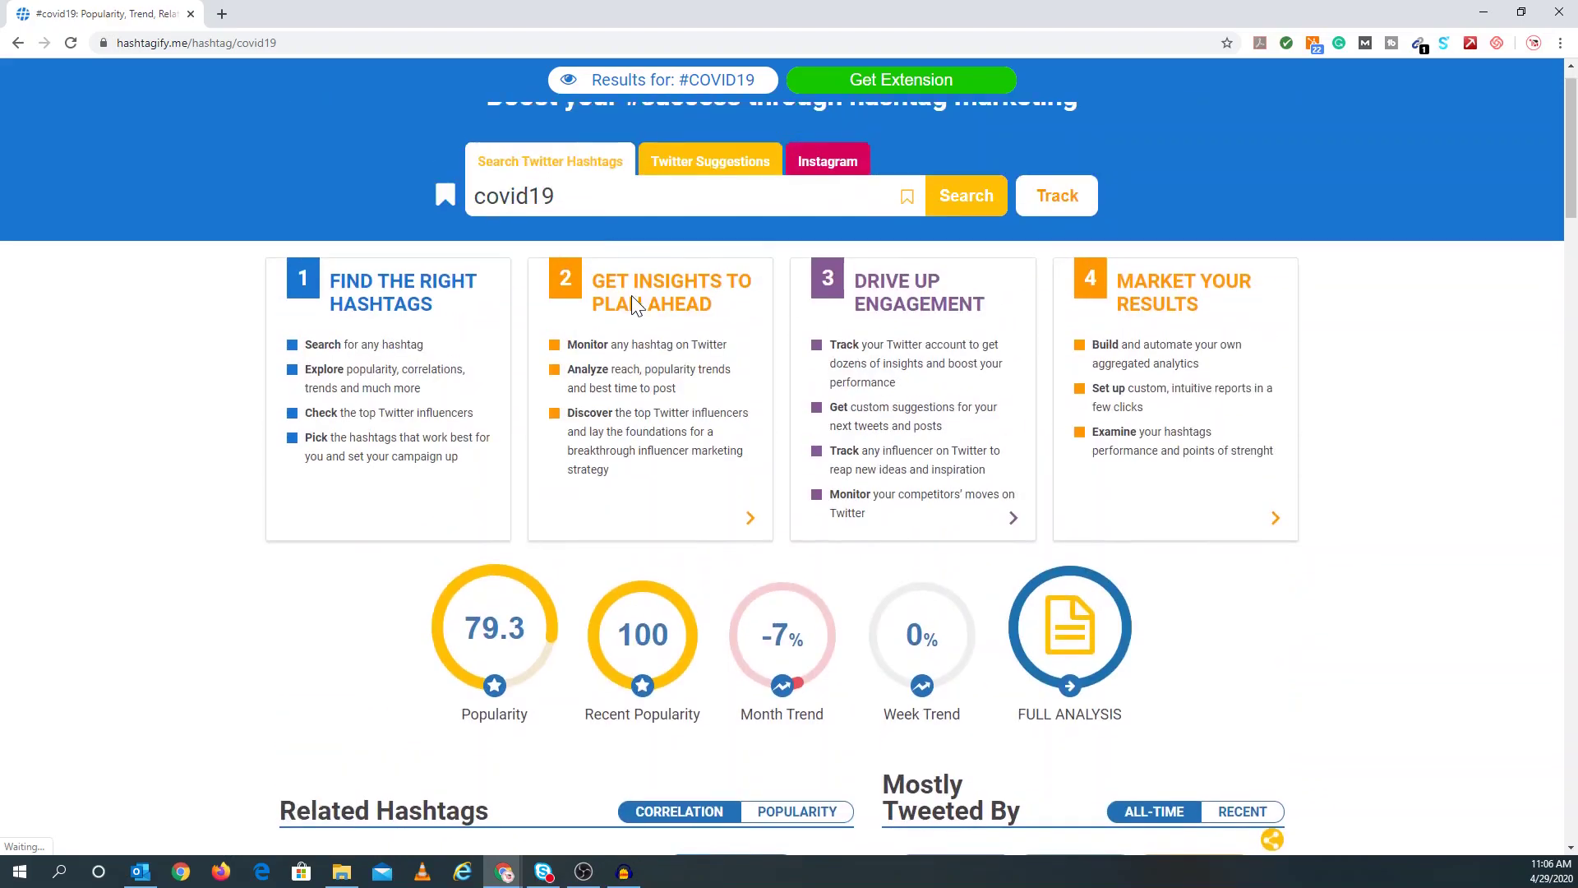
Step: Try to open the Instagram hashtag search and dismiss the sign-up offer
scroll(714, 234, "up", 1)
left_click(801, 202)
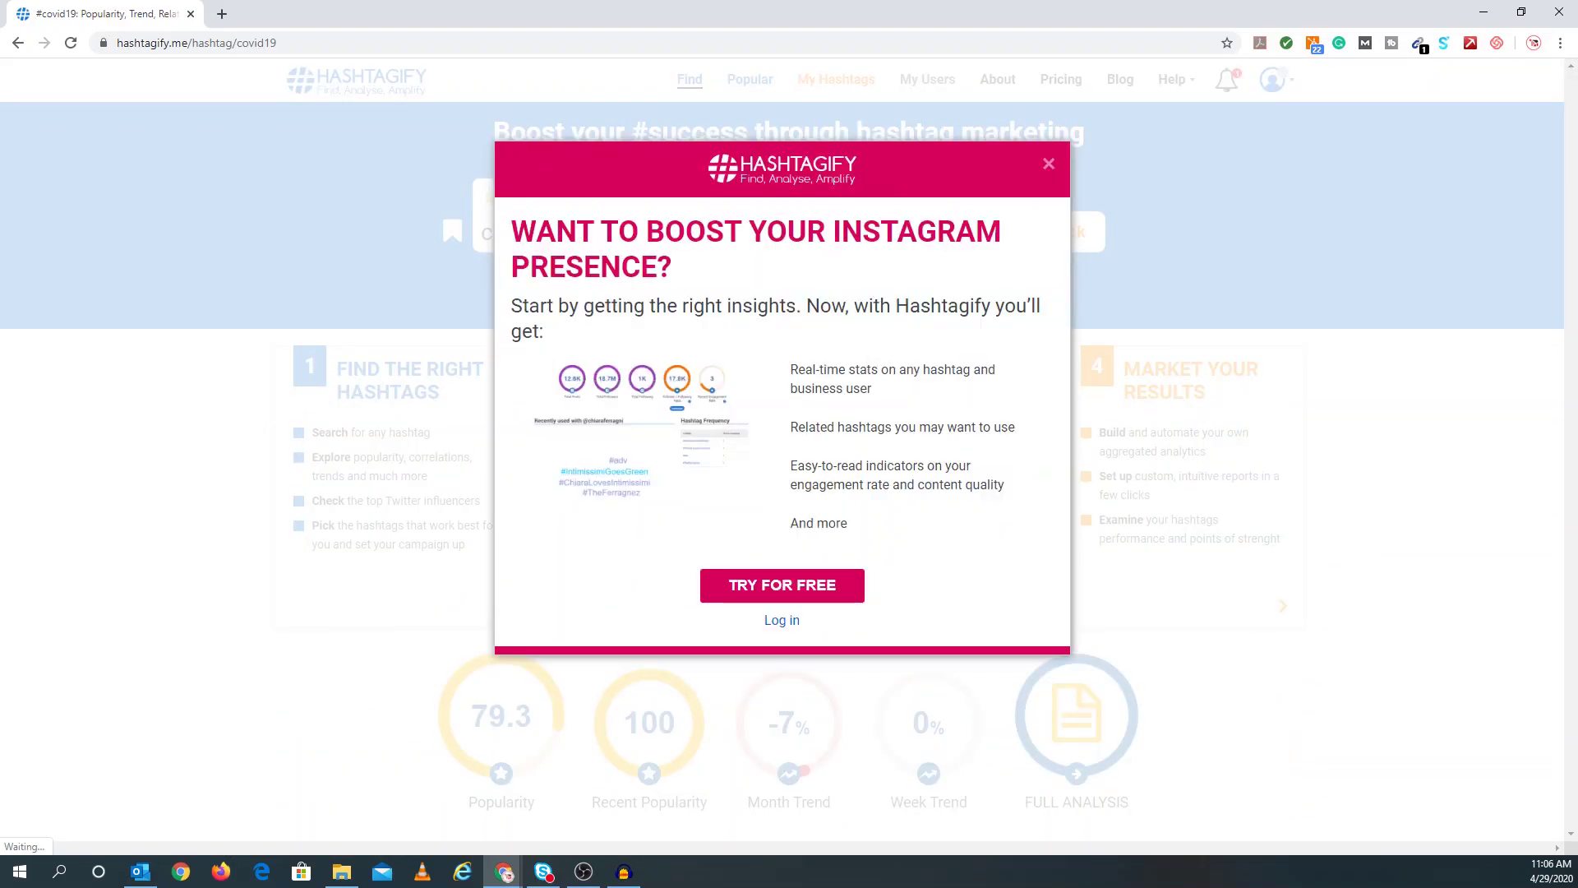
left_click(1049, 166)
scroll(1065, 364, "down", 1)
scroll(1065, 366, "down", 1)
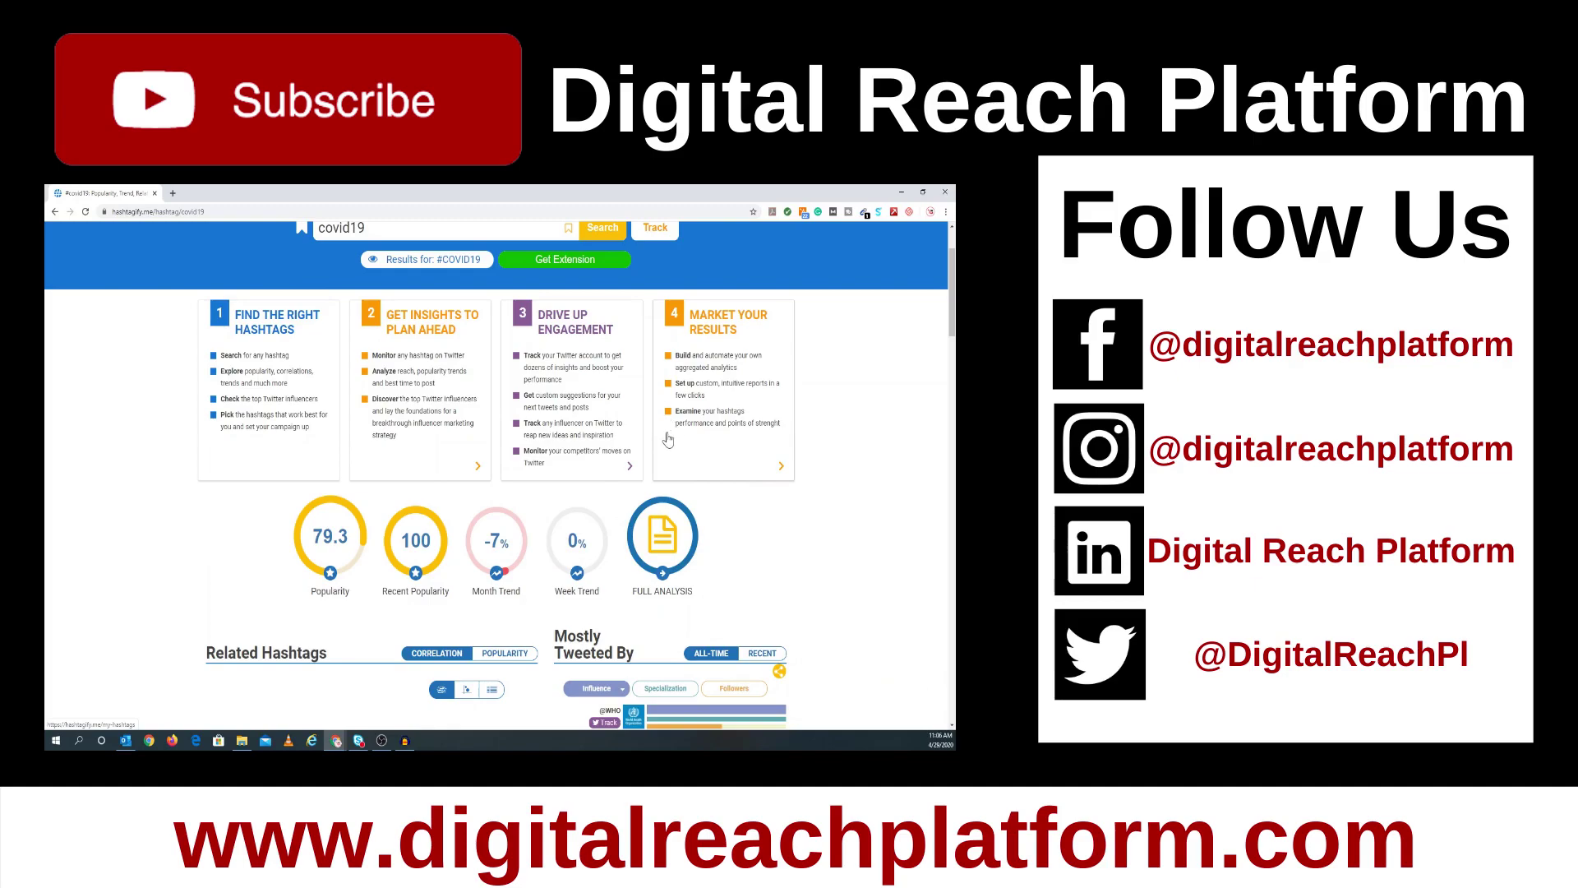
scroll(667, 440, "down", 1)
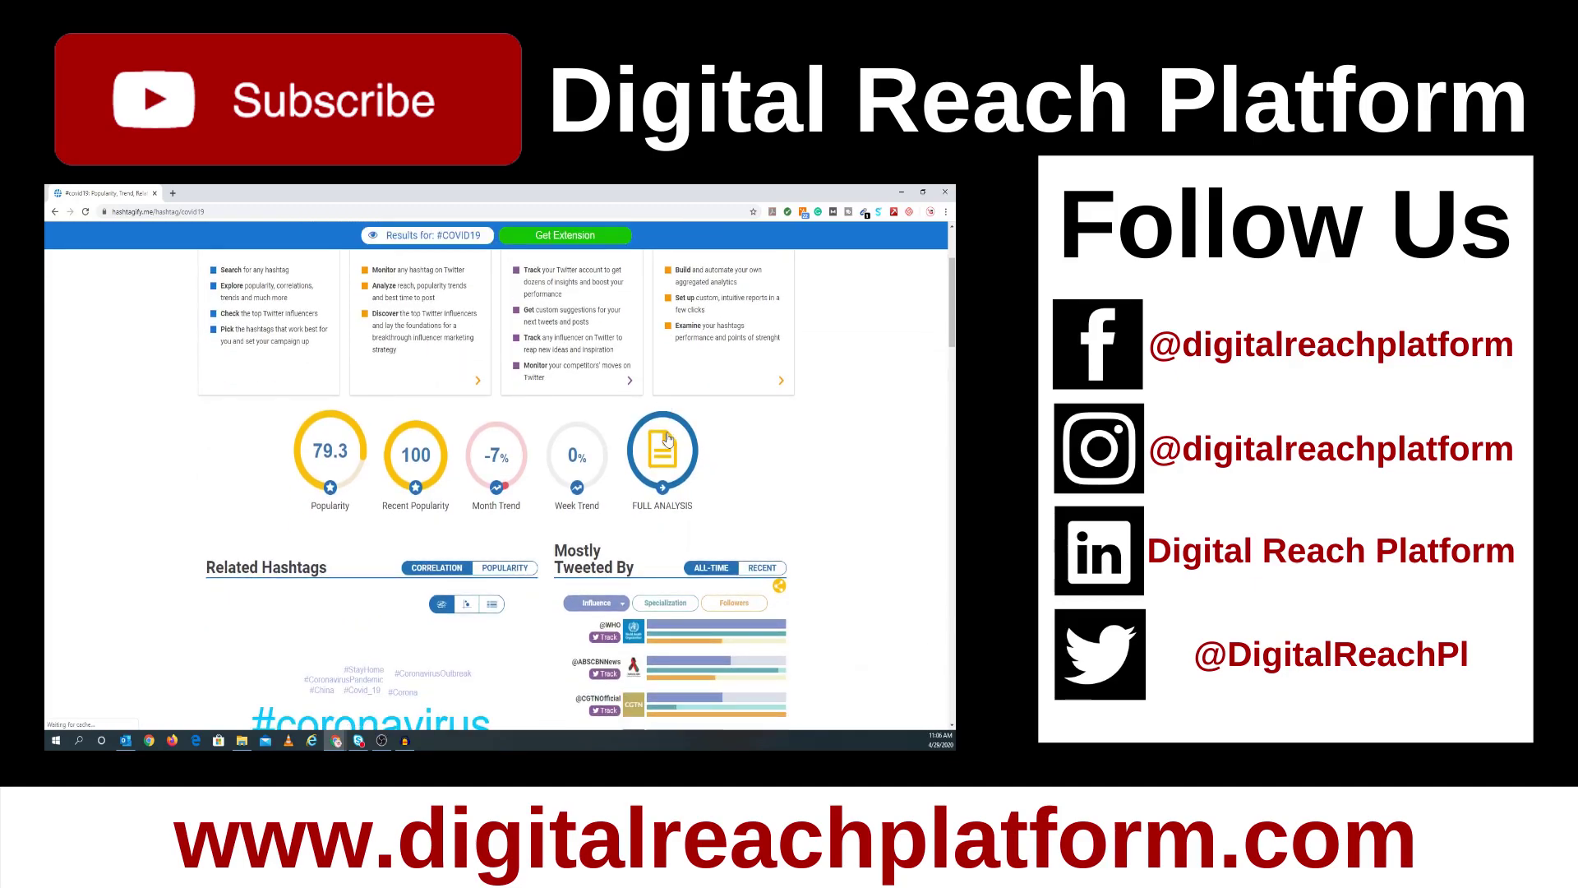